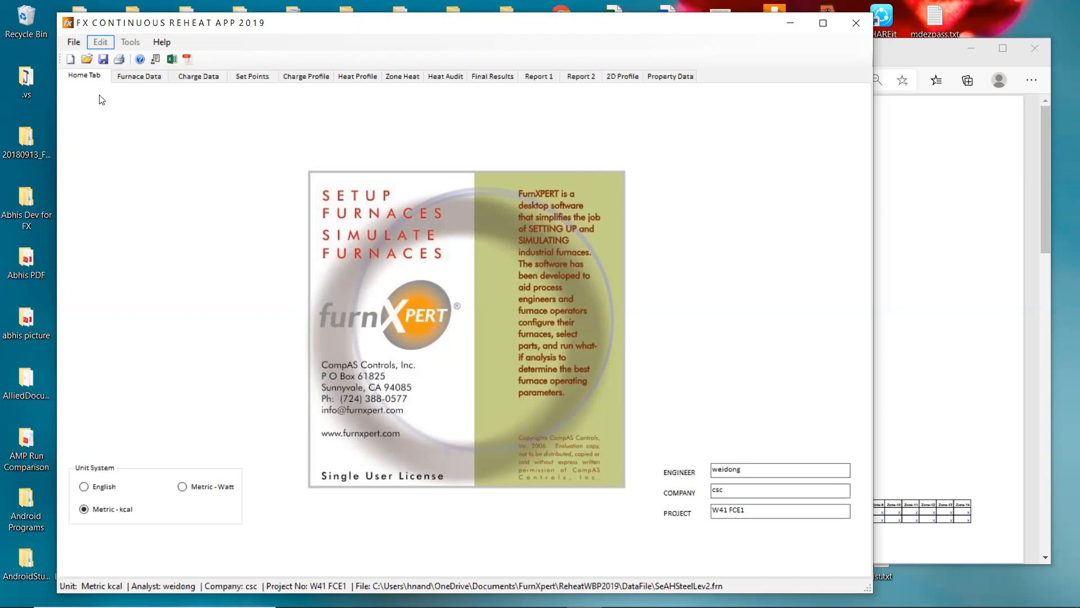
key(Right)
click(74, 43)
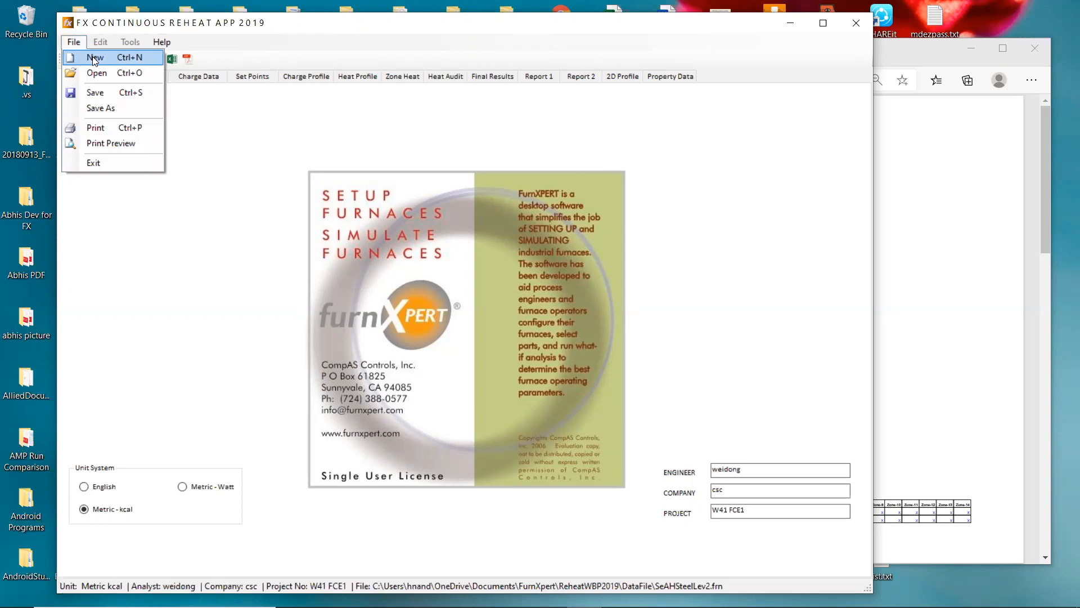
click(94, 59)
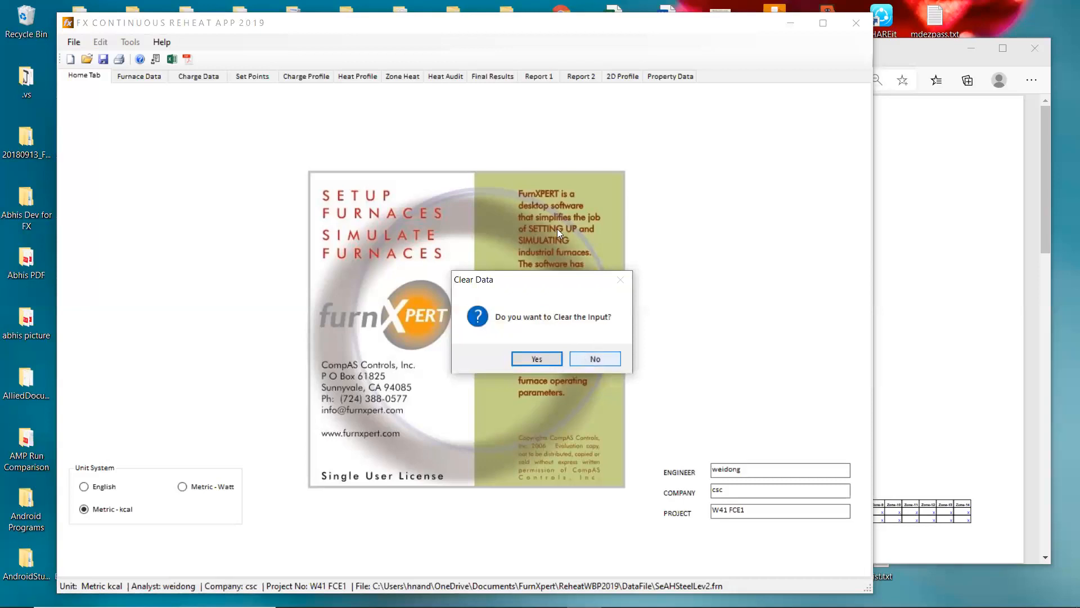
click(585, 359)
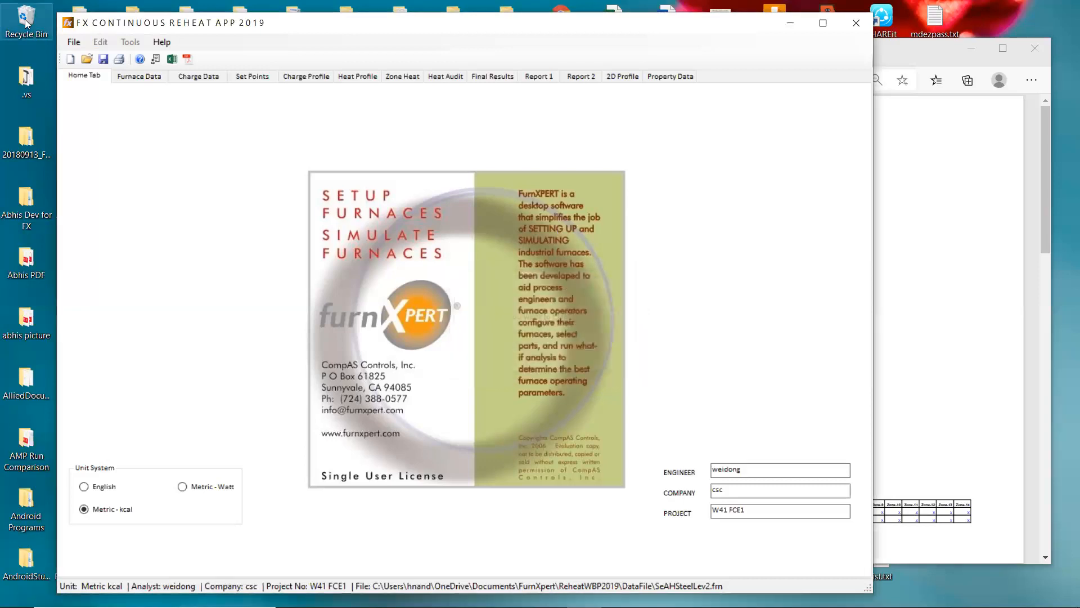
click(72, 44)
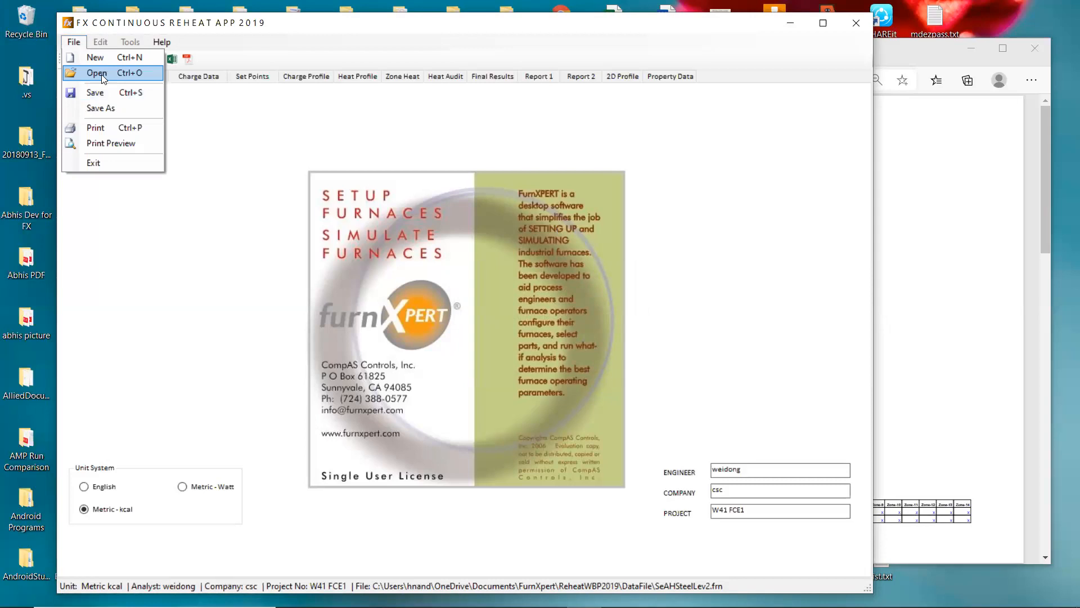
click(102, 75)
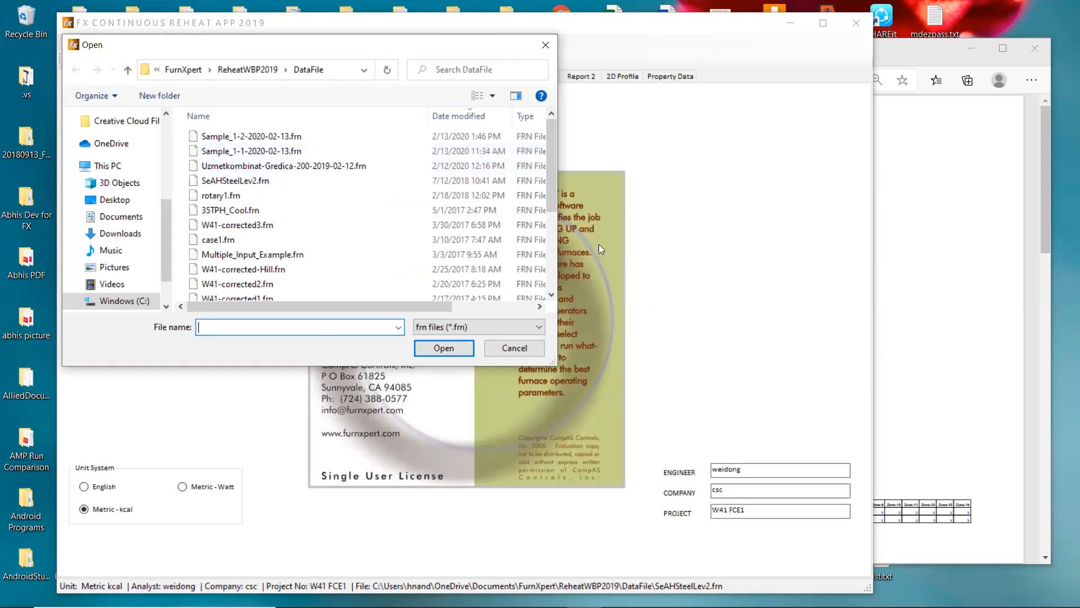
click(511, 347)
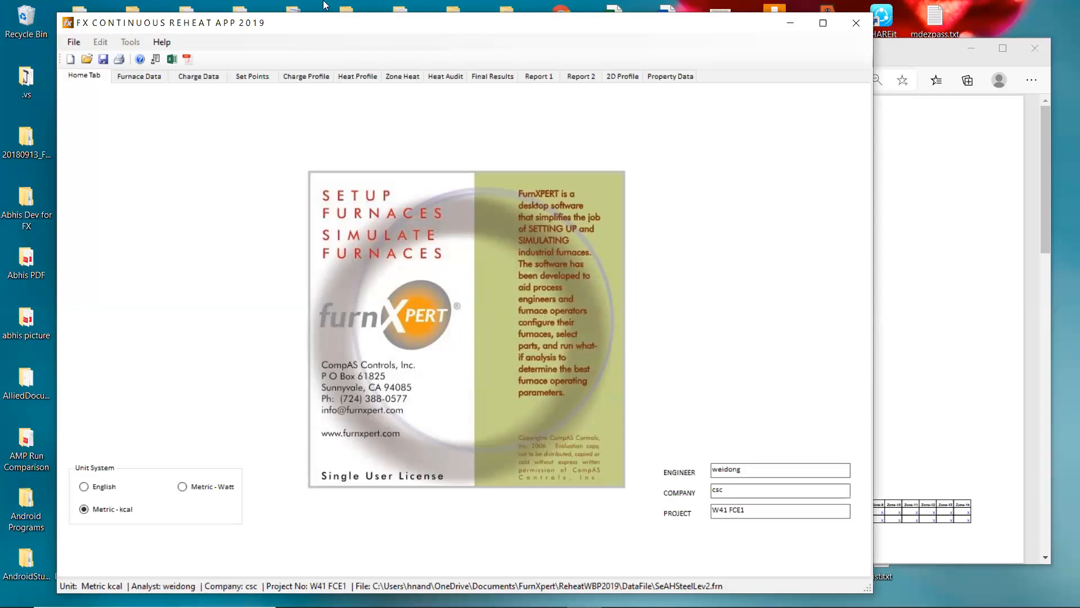
Review the furnace details, including the selectable furnace types and heating types.
click(149, 79)
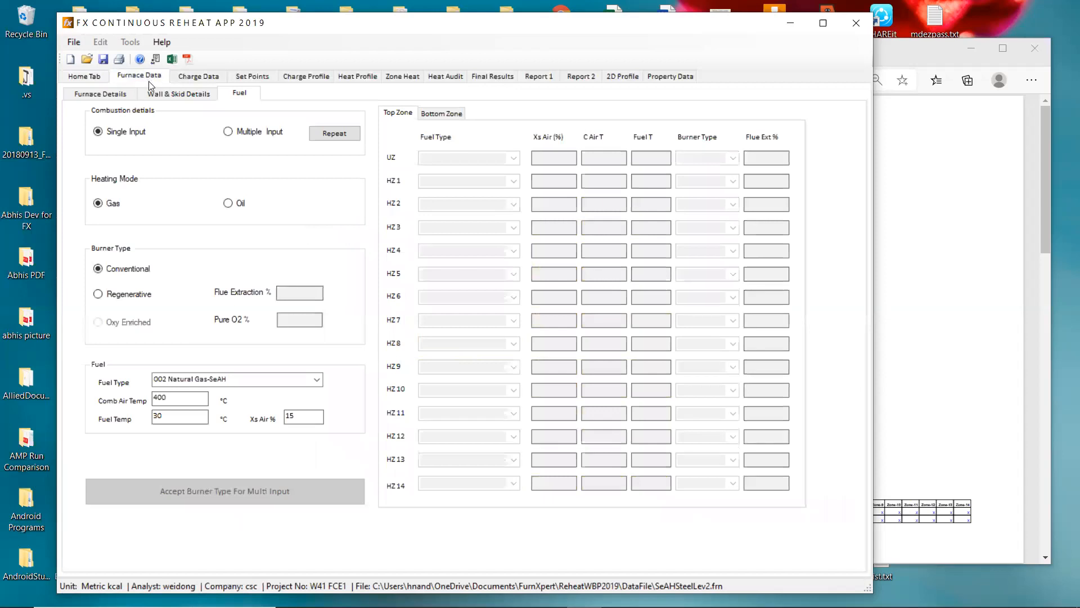
click(96, 94)
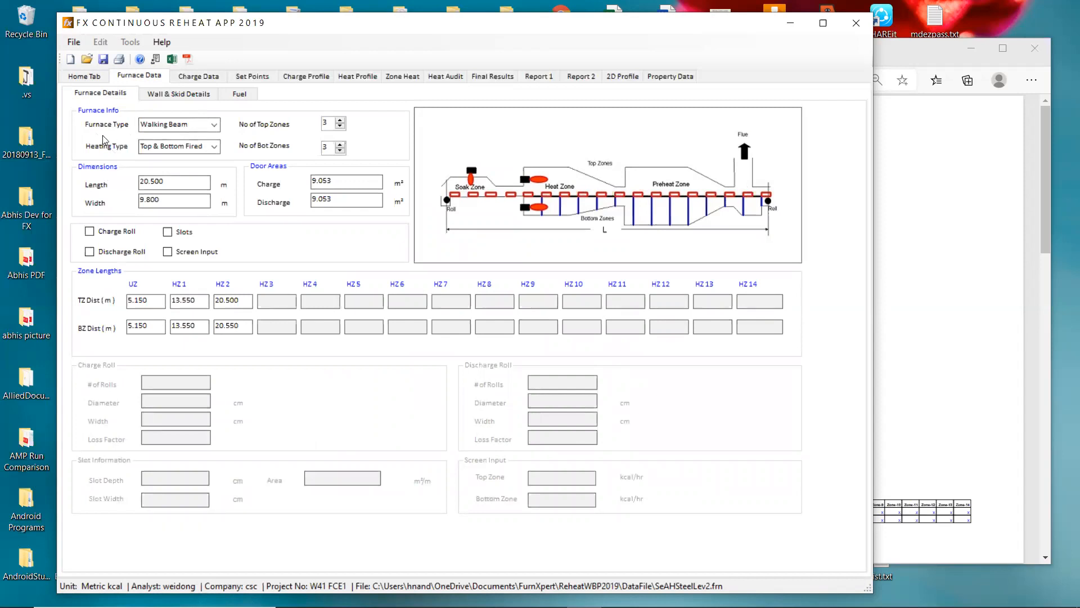
click(215, 125)
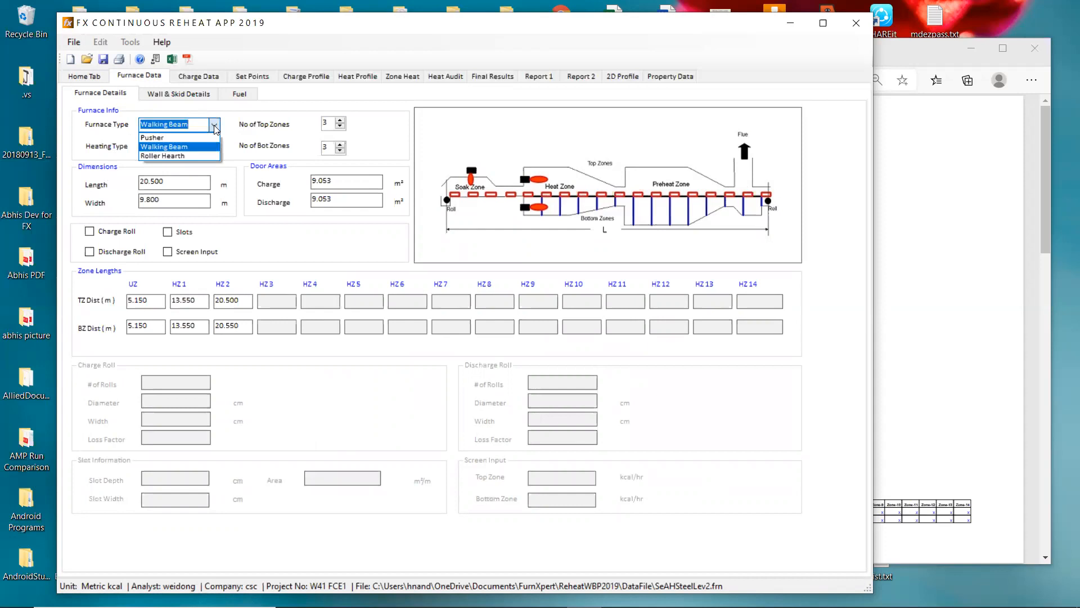
click(214, 126)
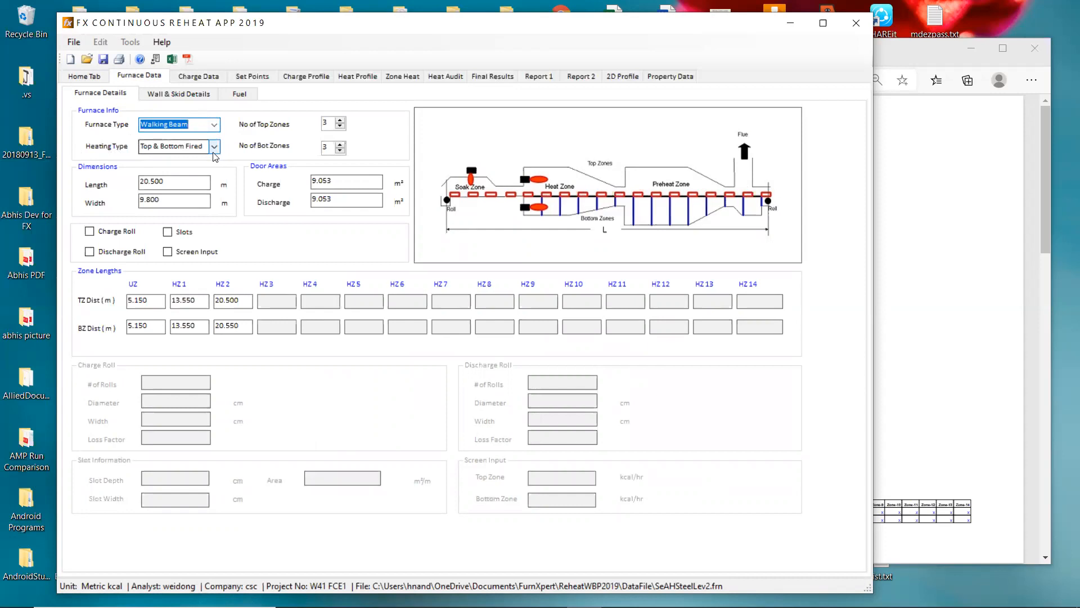
click(215, 147)
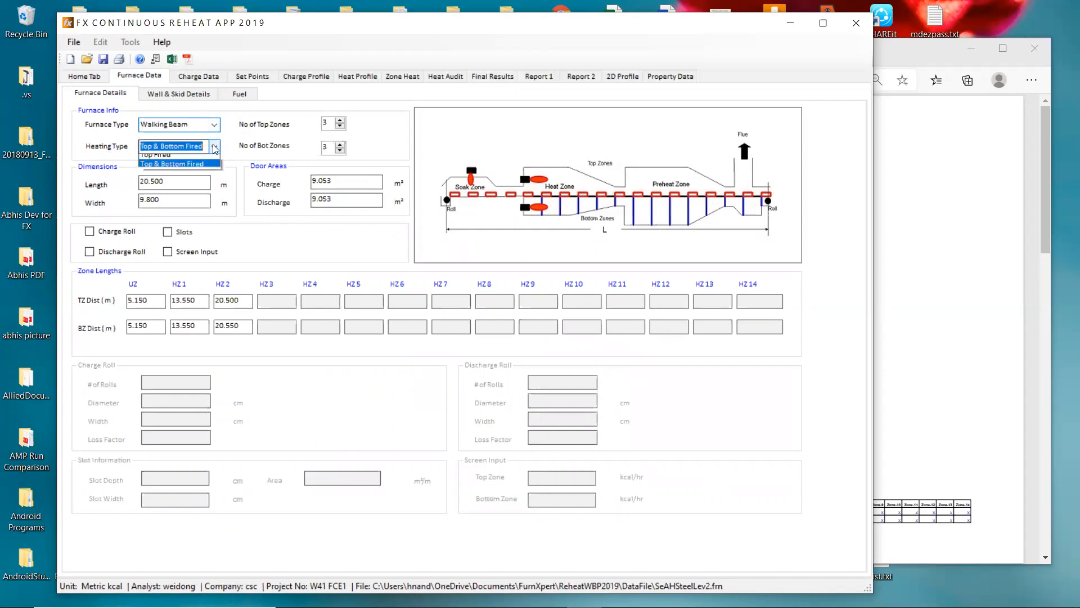
click(214, 148)
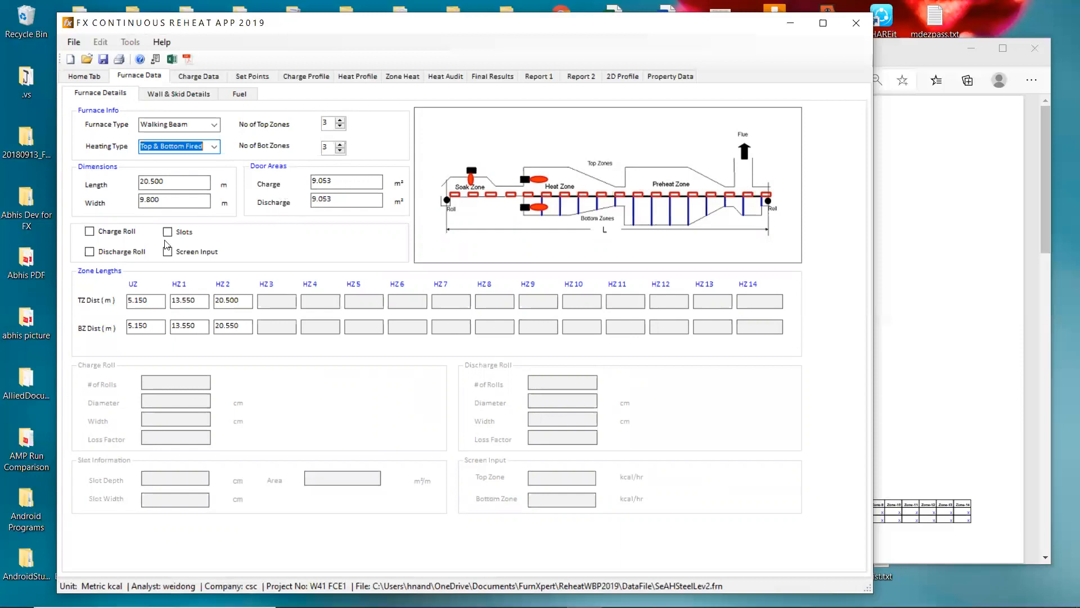
Try enabling the Charge Roll, Slots, Screen Input and Discharge Roll options, and clear them all again.
click(89, 231)
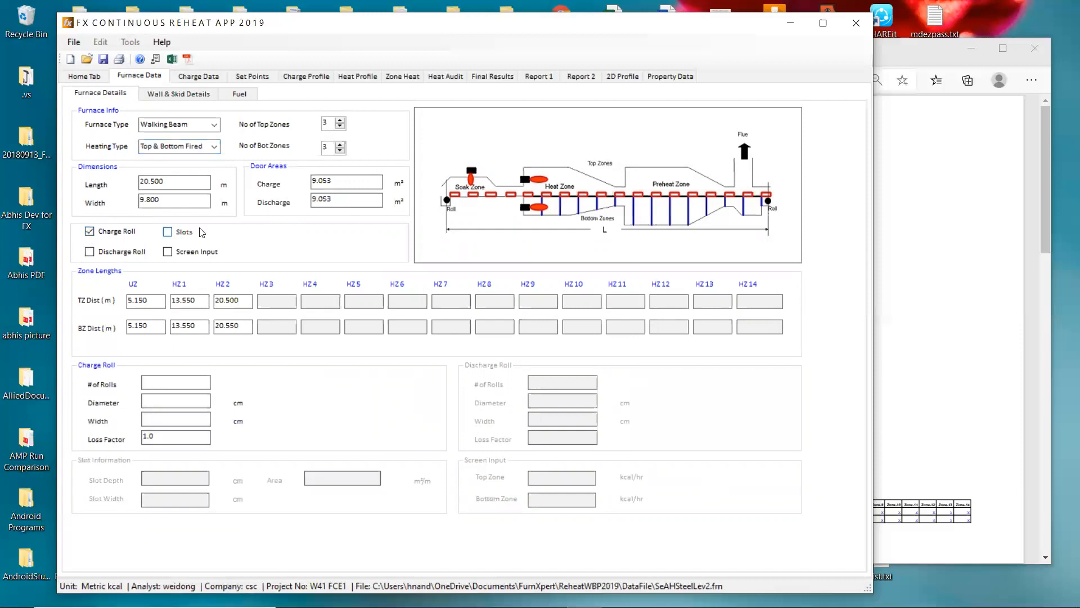
click(168, 233)
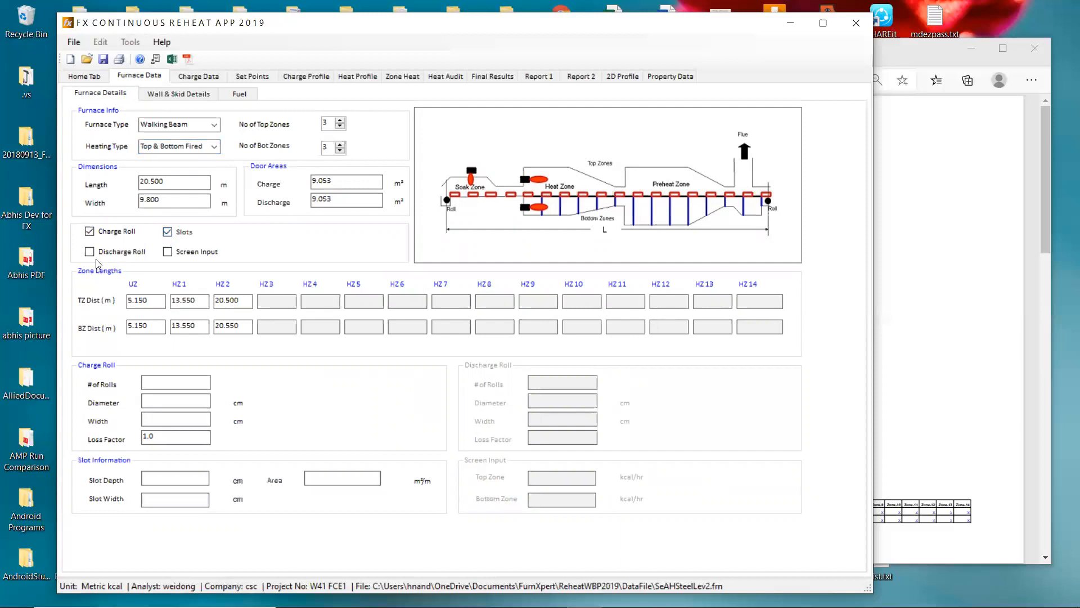
click(168, 252)
click(89, 252)
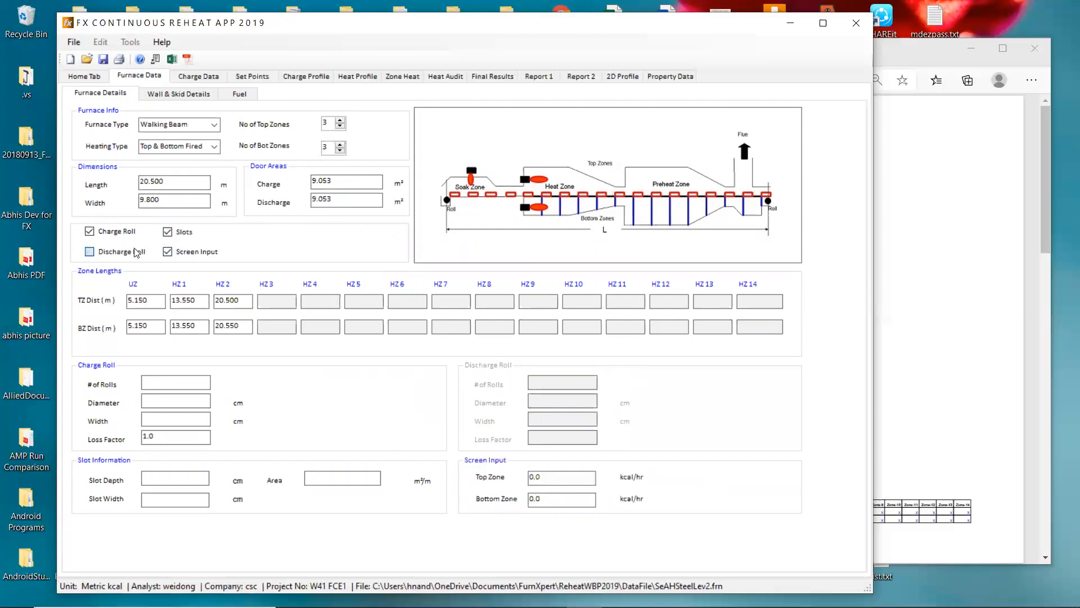
click(90, 232)
click(167, 232)
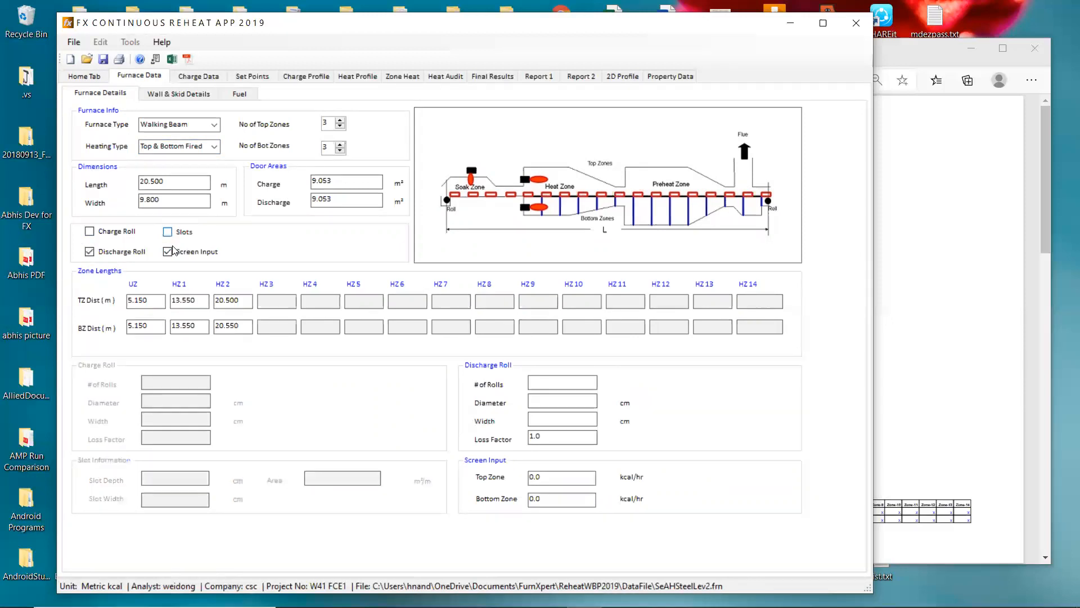
click(167, 252)
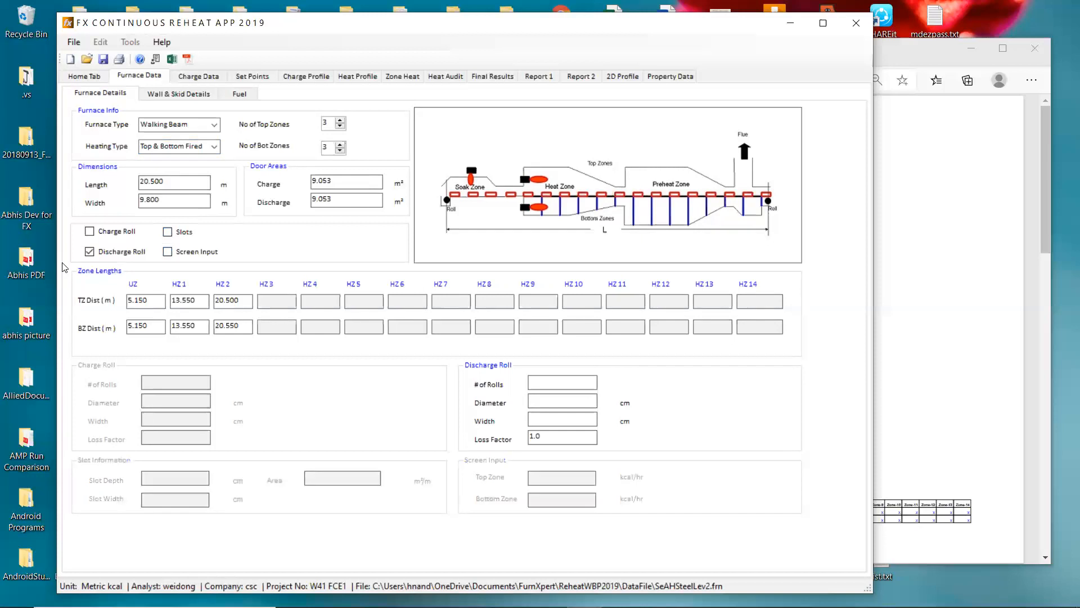
click(90, 253)
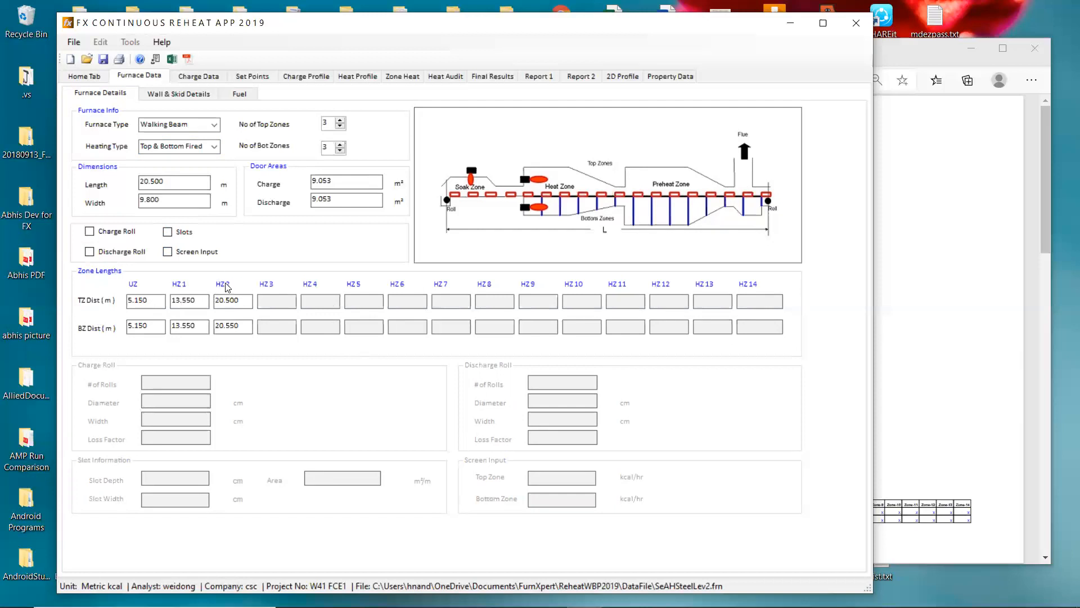
Review the wall and skid details and the refractory materials available for the first roof layer.
click(168, 93)
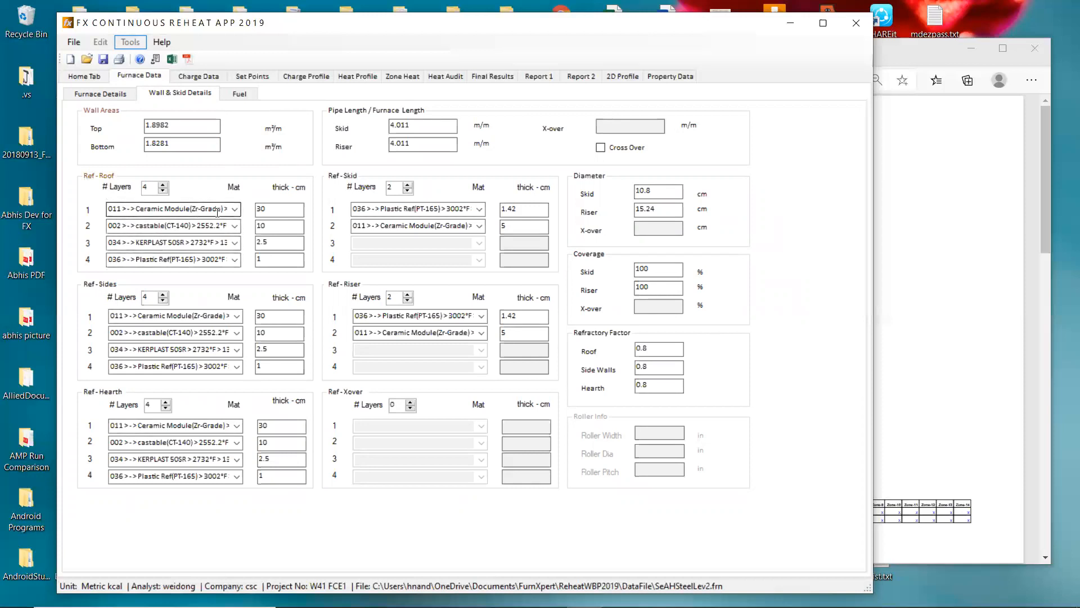
click(235, 209)
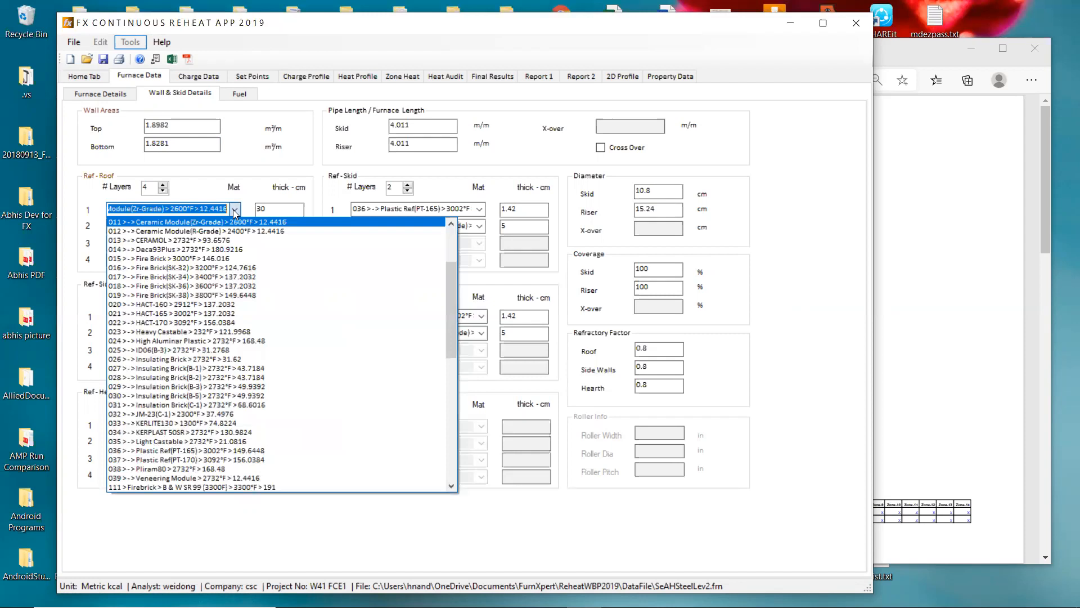
click(235, 209)
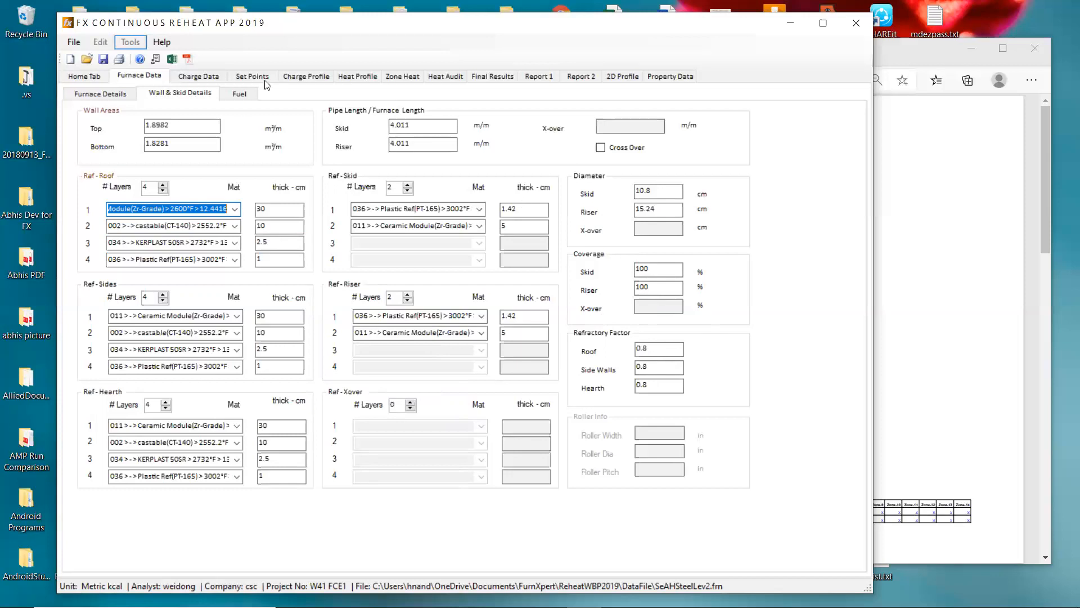
Review the furnace's combustion and burner settings and the available fuel types.
click(247, 94)
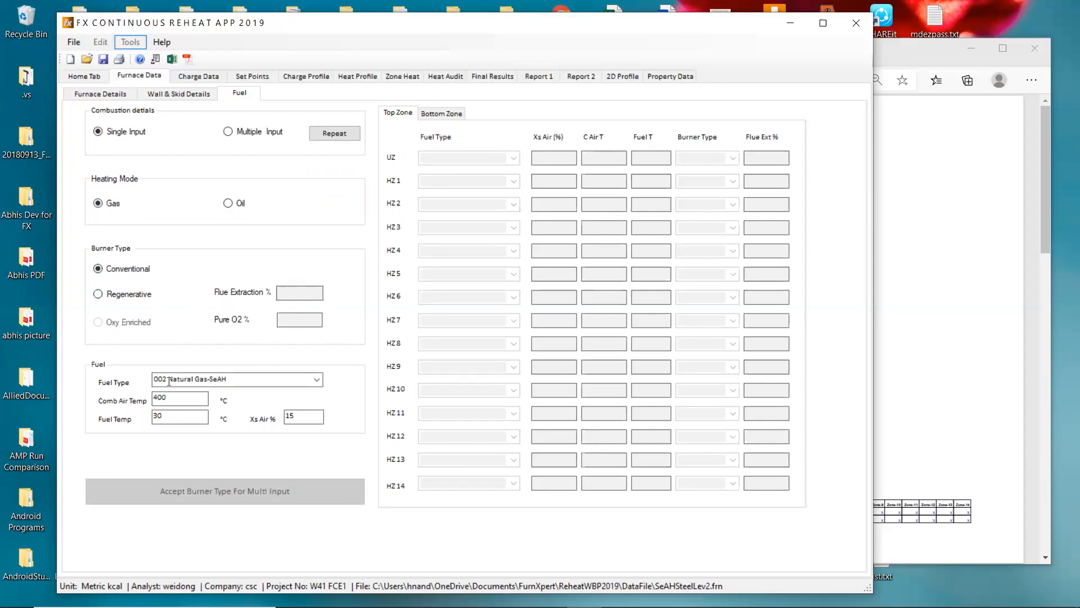
click(318, 381)
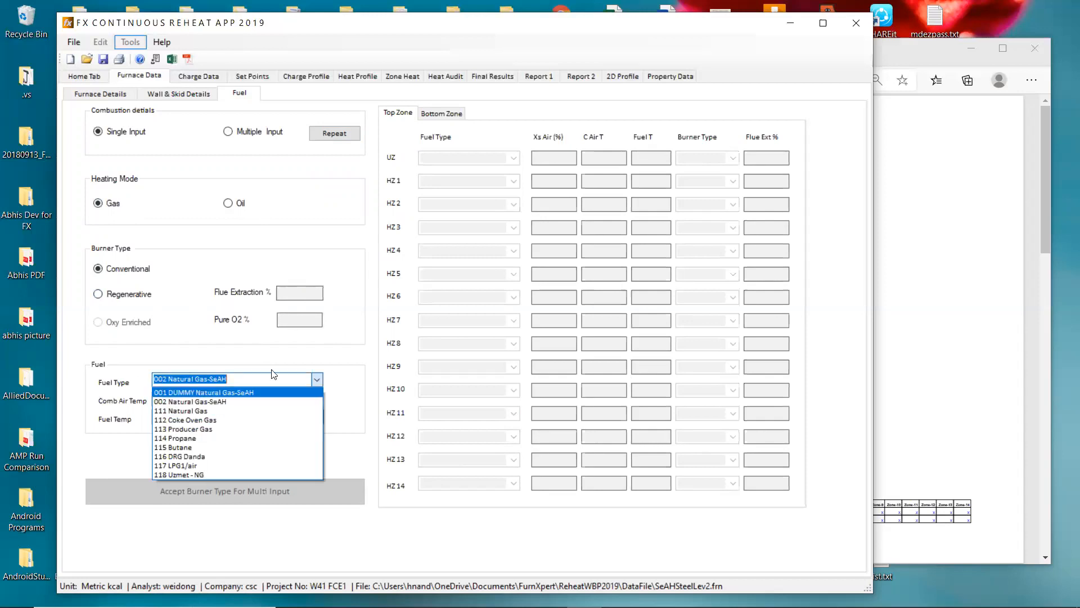
click(345, 381)
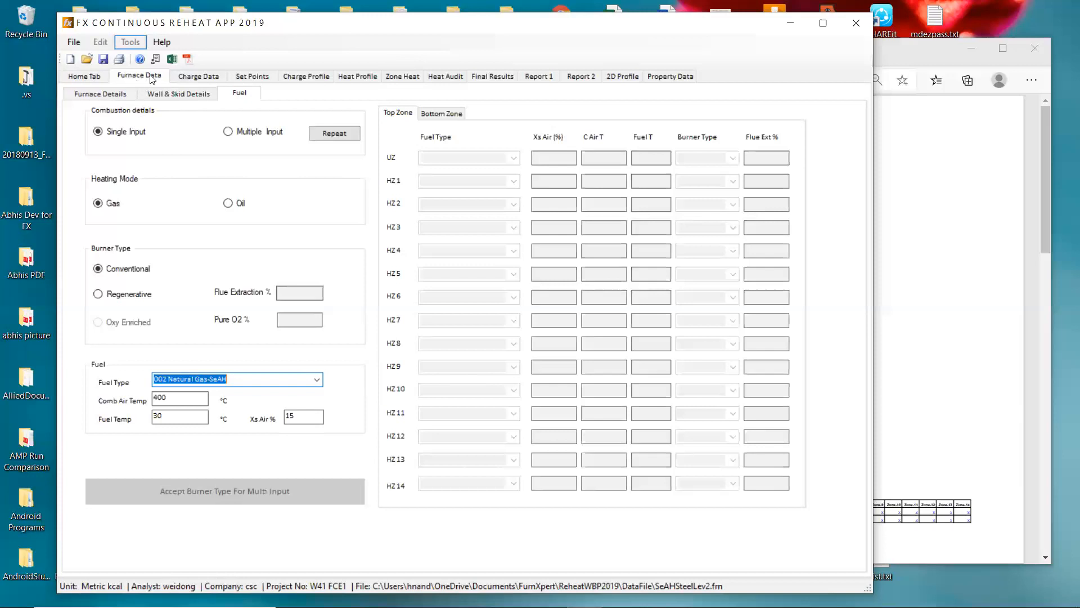
Review the charge data, including the selectable charge shapes and steel grades.
click(204, 76)
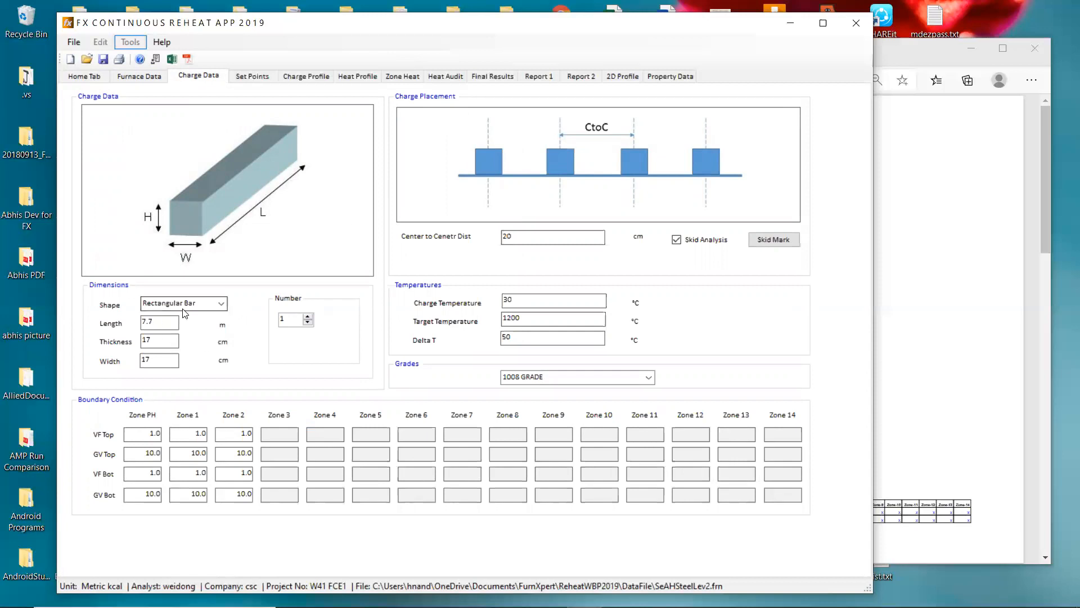
click(222, 305)
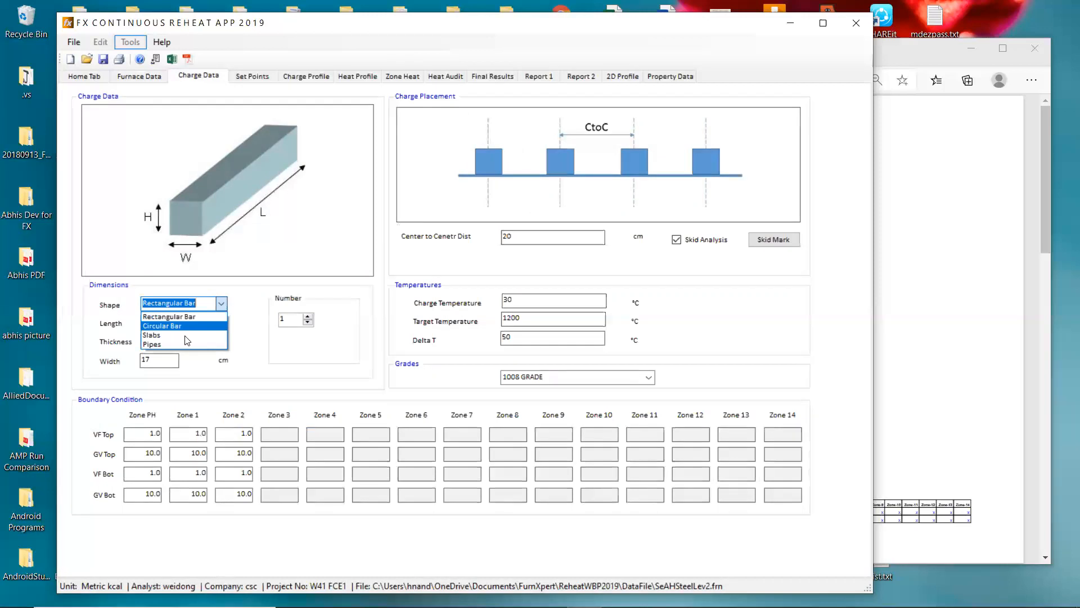
click(256, 297)
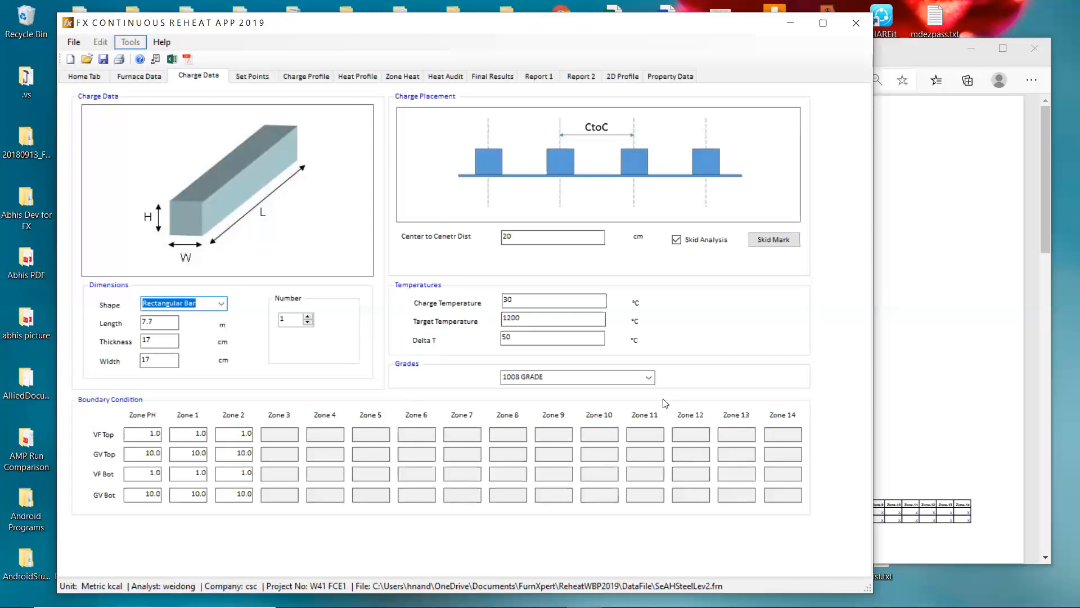
click(649, 377)
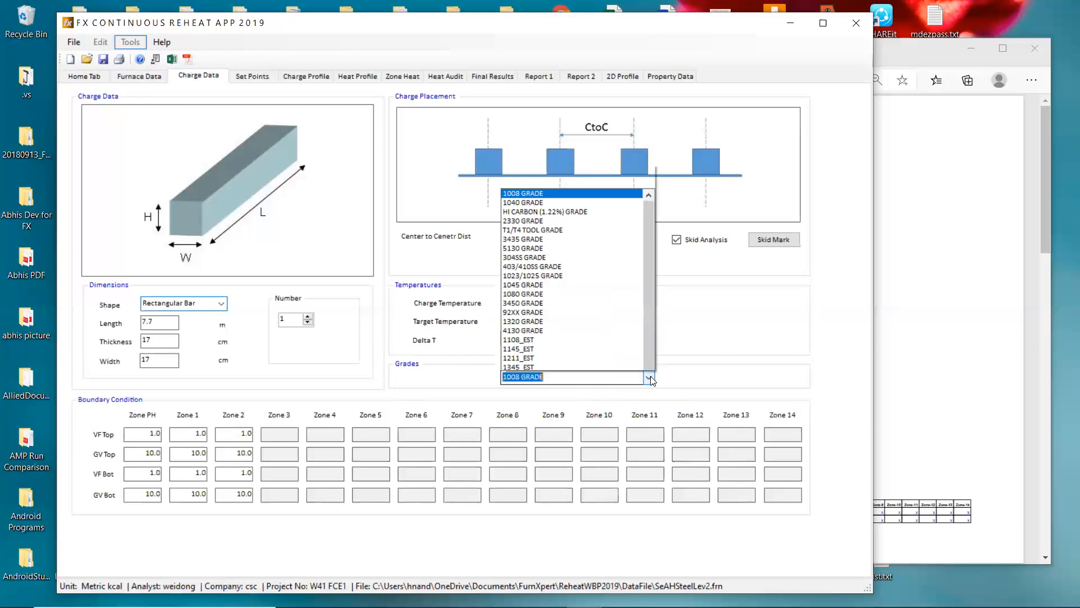
drag(650, 259, 643, 239)
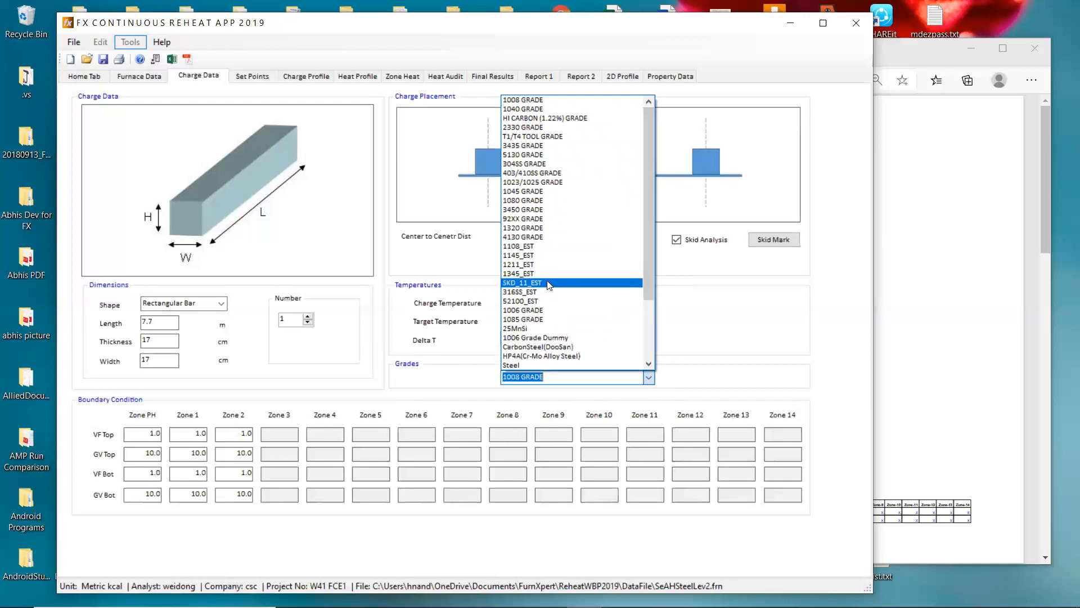
click(696, 311)
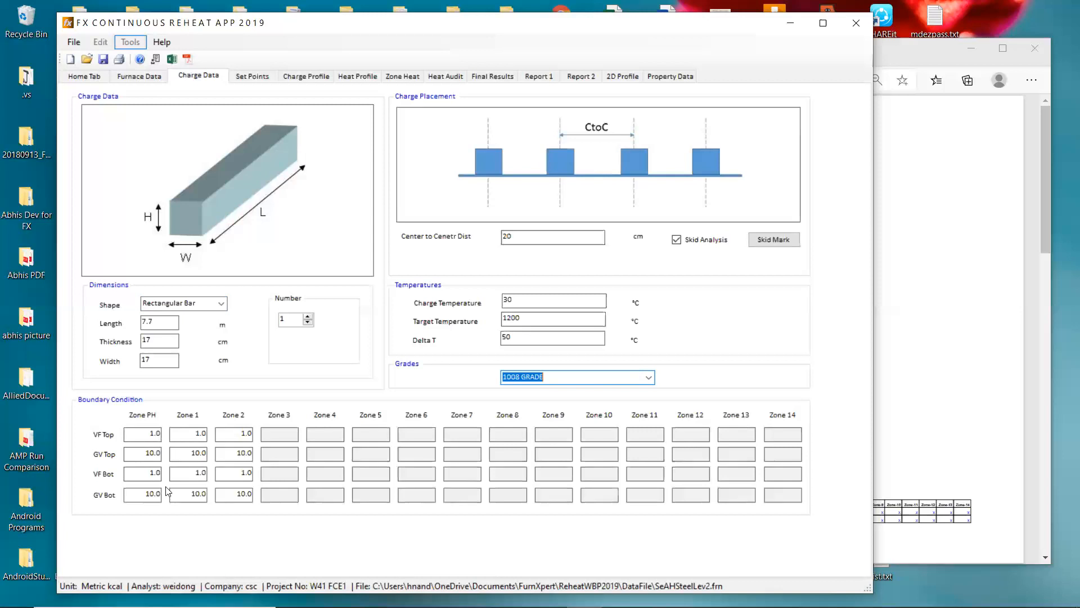
Generate the furnace temperature profile from the zone set points and run the heating calculation.
click(251, 77)
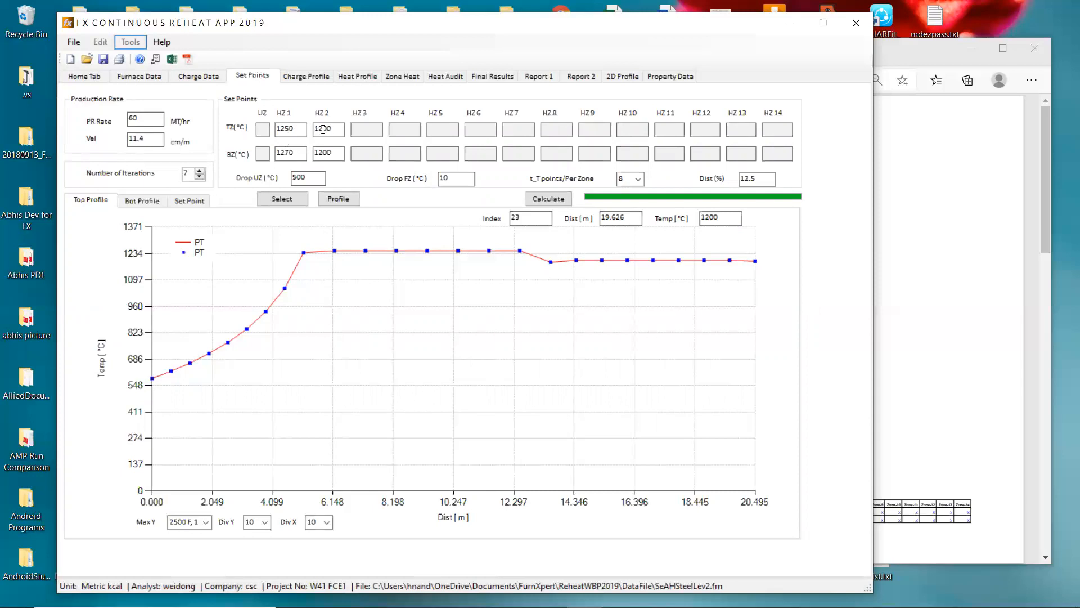
click(284, 199)
click(339, 200)
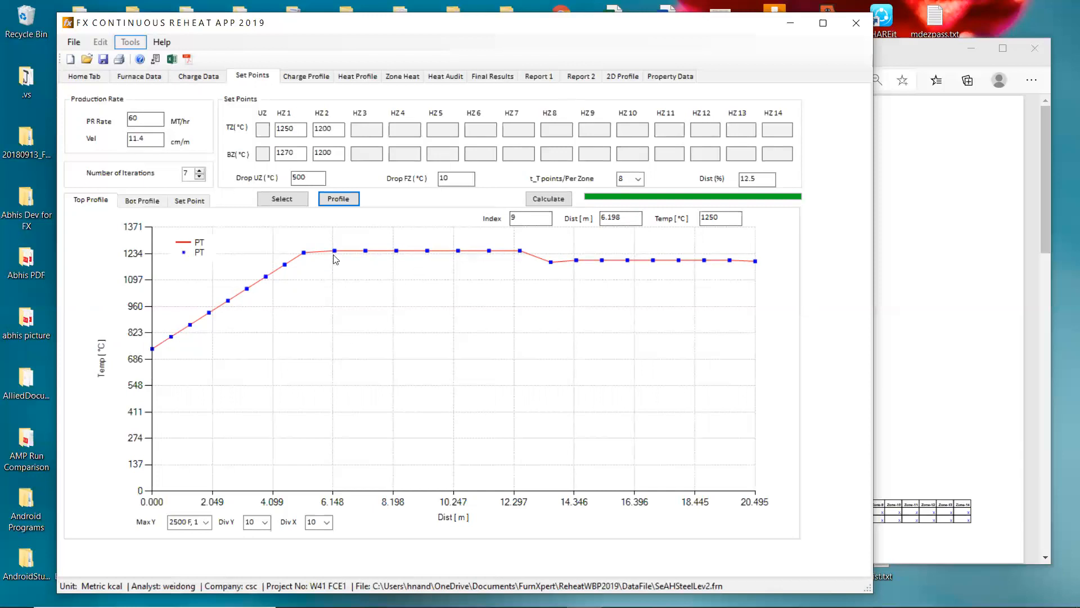
click(548, 198)
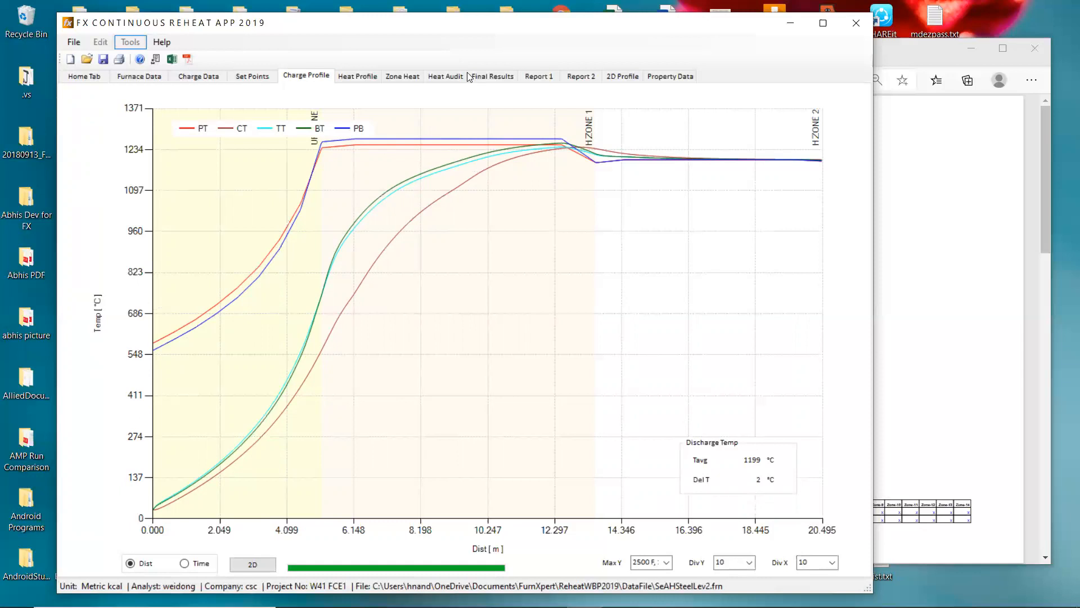
Review the heat rate profile along the furnace, the zone heat losses and demand, and the zone heat audit.
click(357, 77)
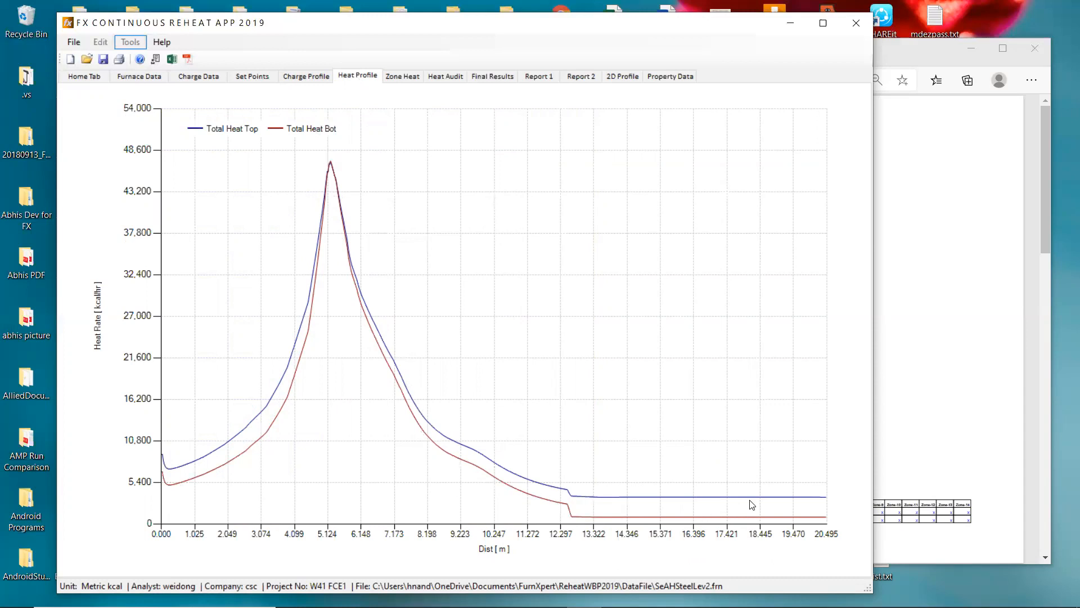
click(403, 78)
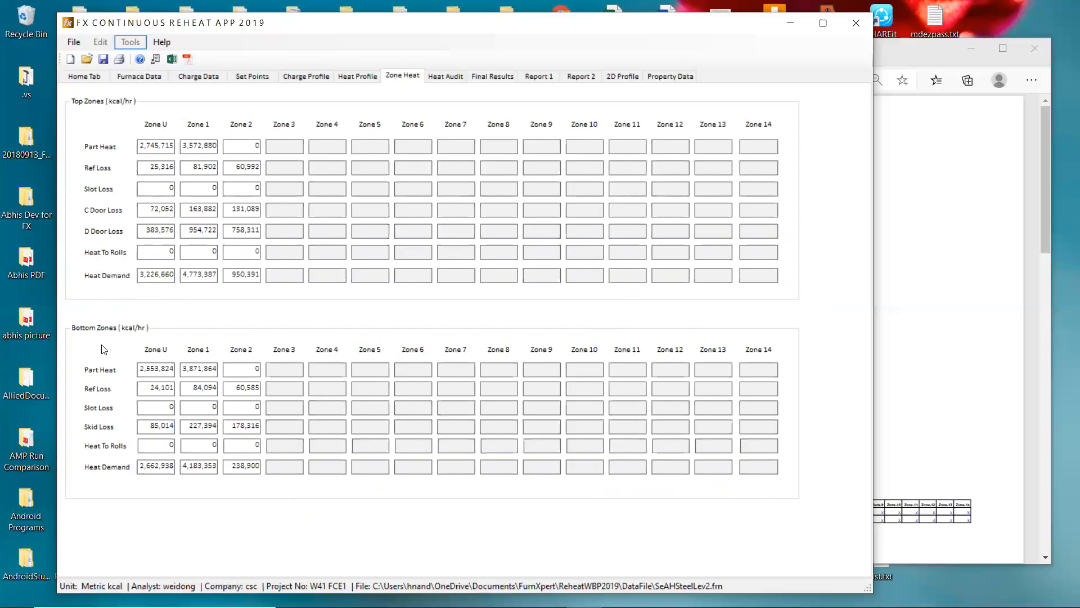
click(452, 77)
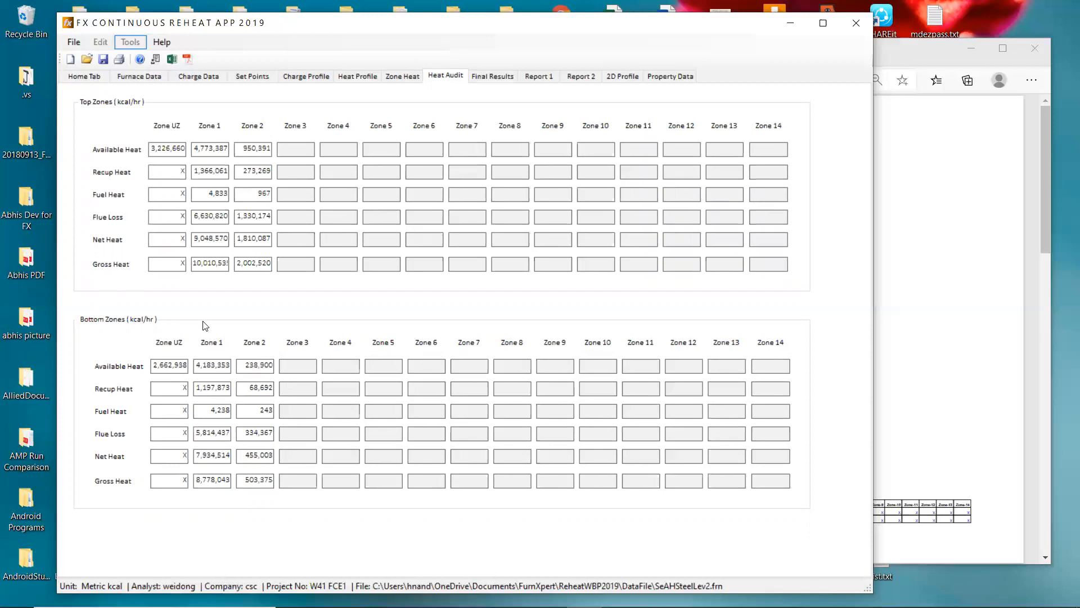
Review the final heat balance results, the summary report with the time-temperature table, and the top and bottom zone heat report.
click(491, 77)
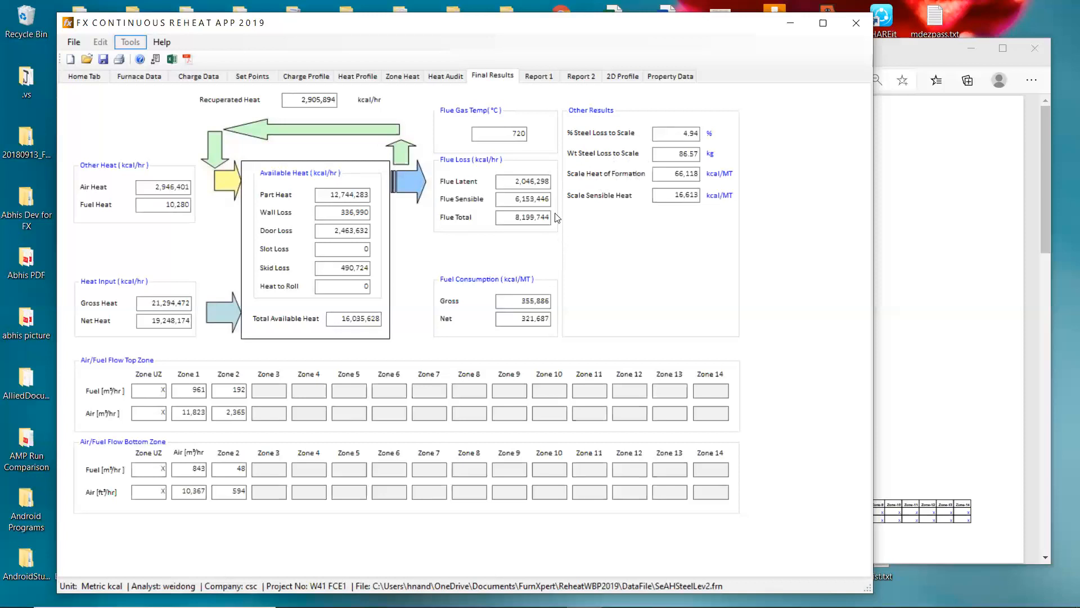
click(550, 78)
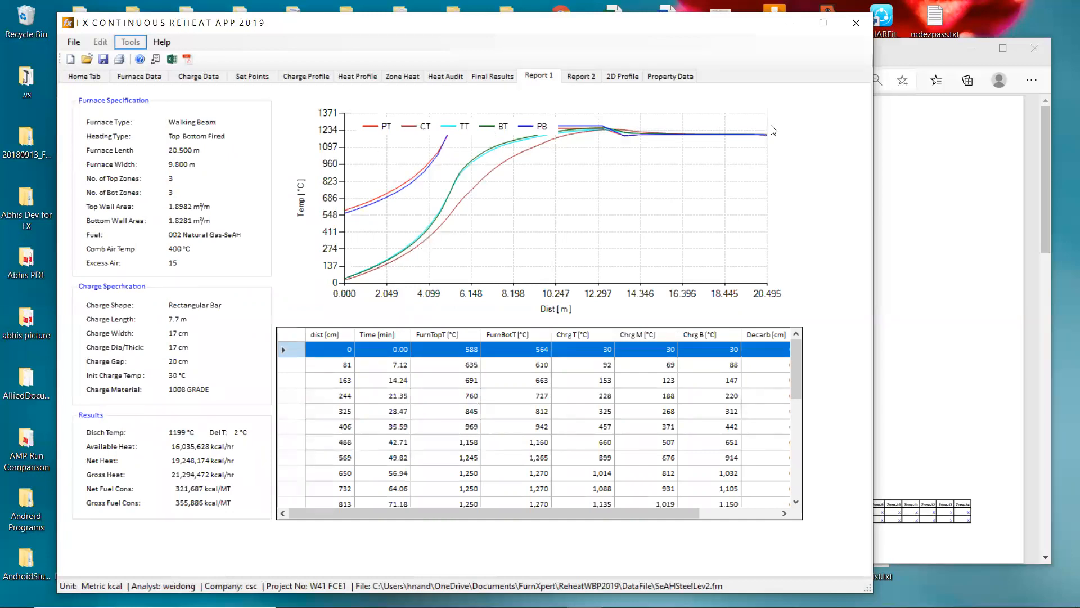
click(582, 76)
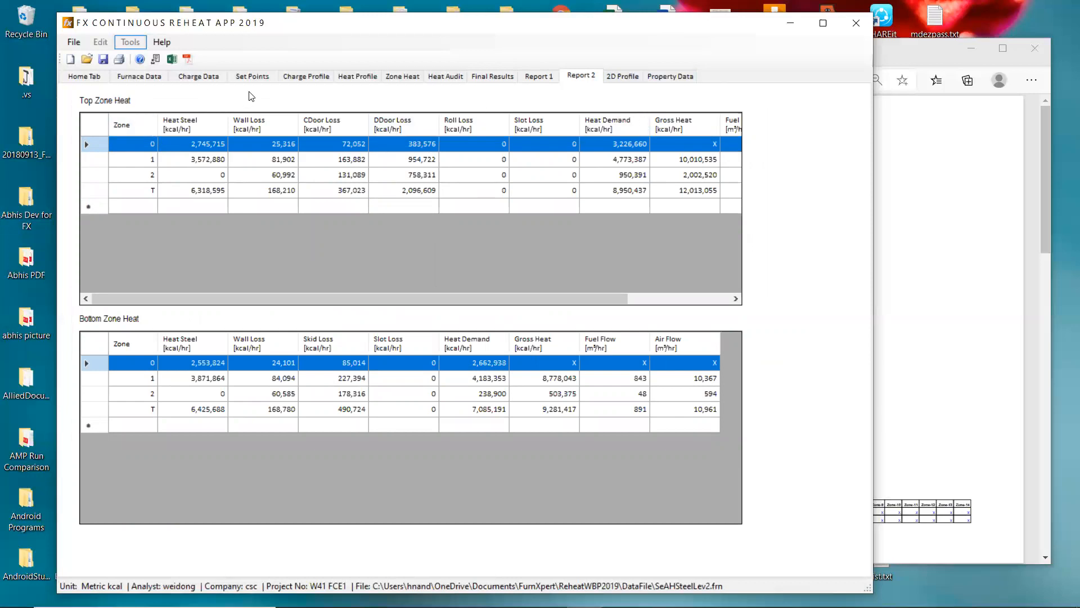
Load the default skid mark dimensions for both skids in the charge data and apply them.
click(217, 79)
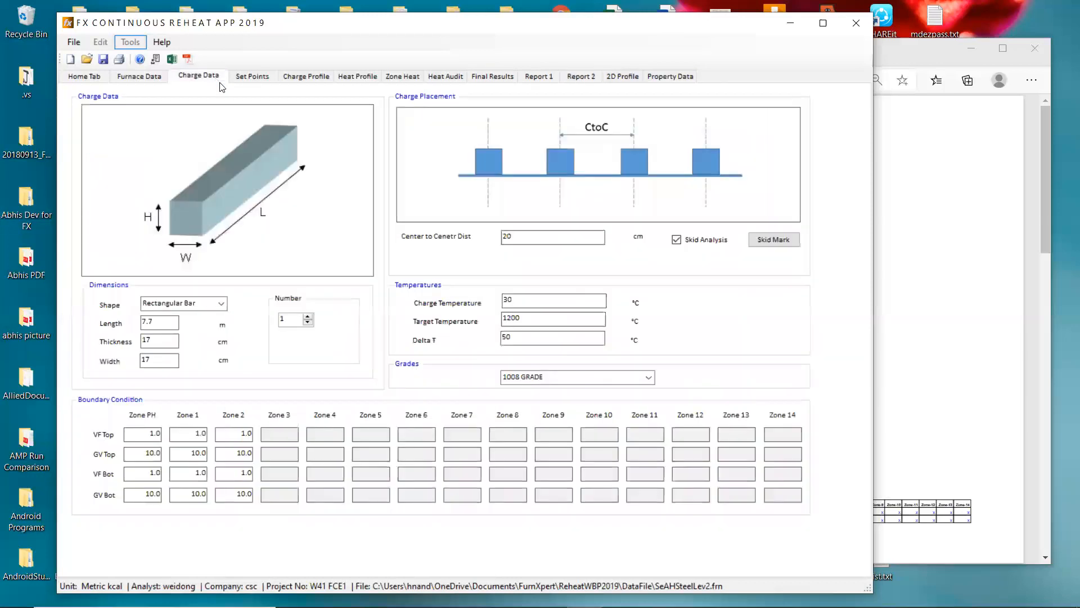
click(764, 245)
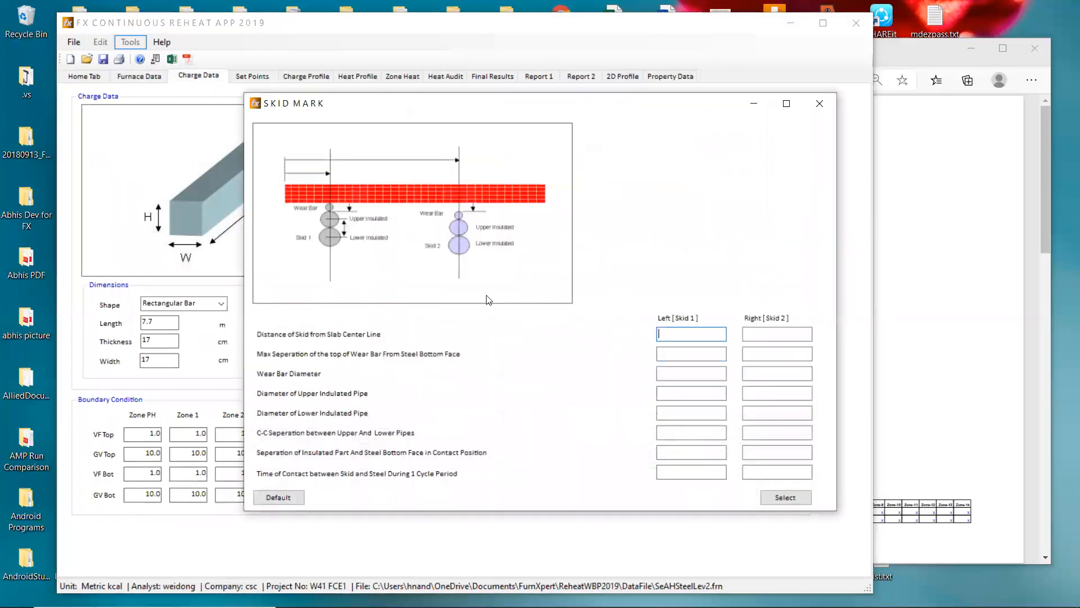
click(287, 499)
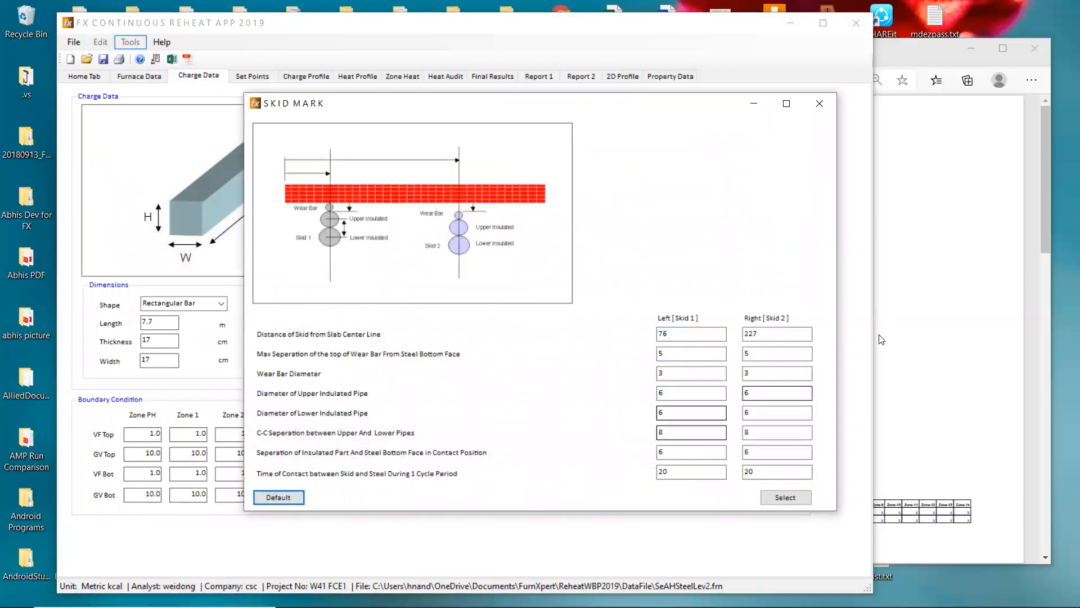
click(791, 498)
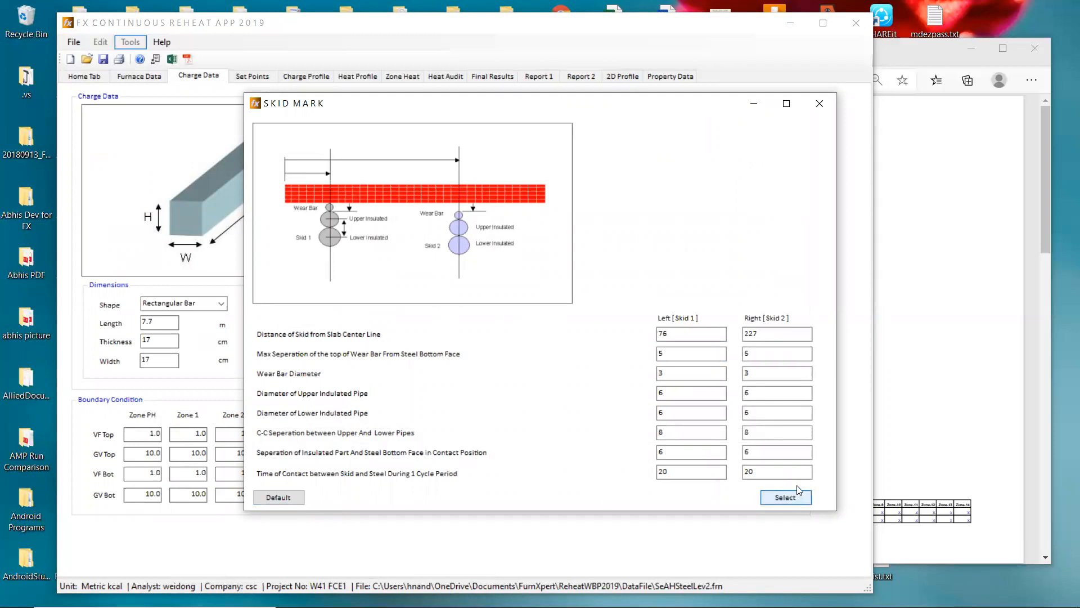
click(820, 104)
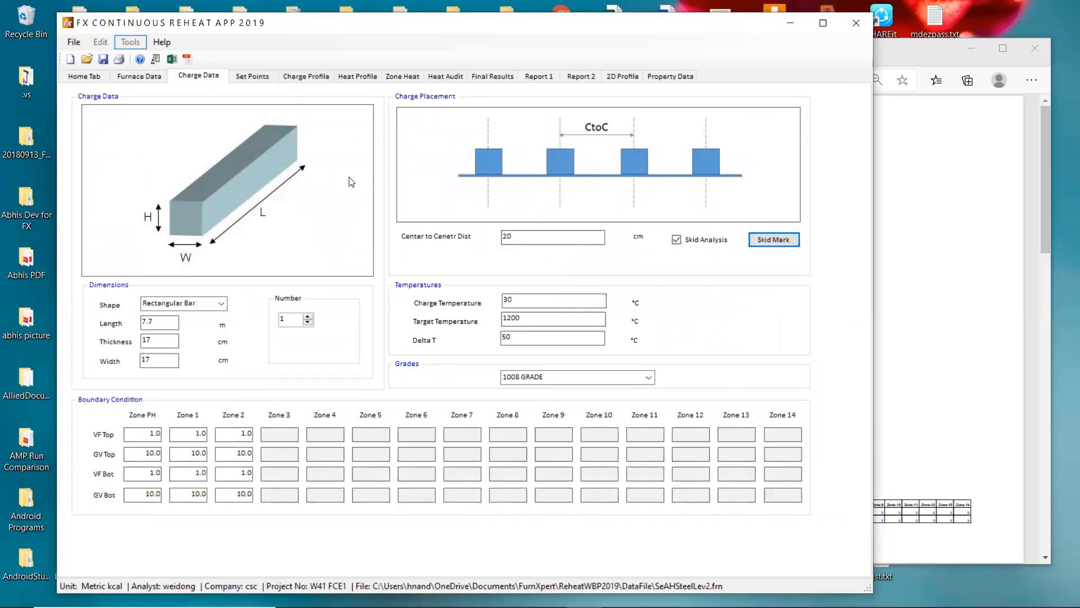
Run the 2D calculation and display the part's nodal temperature map at a furnace distance of 8.128 m.
click(305, 79)
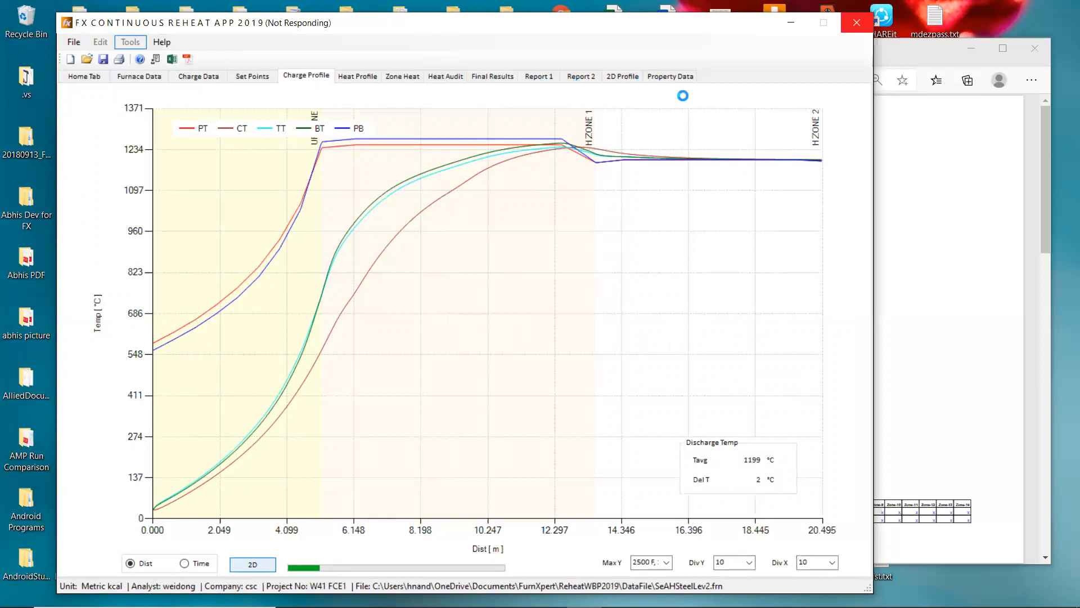
click(628, 79)
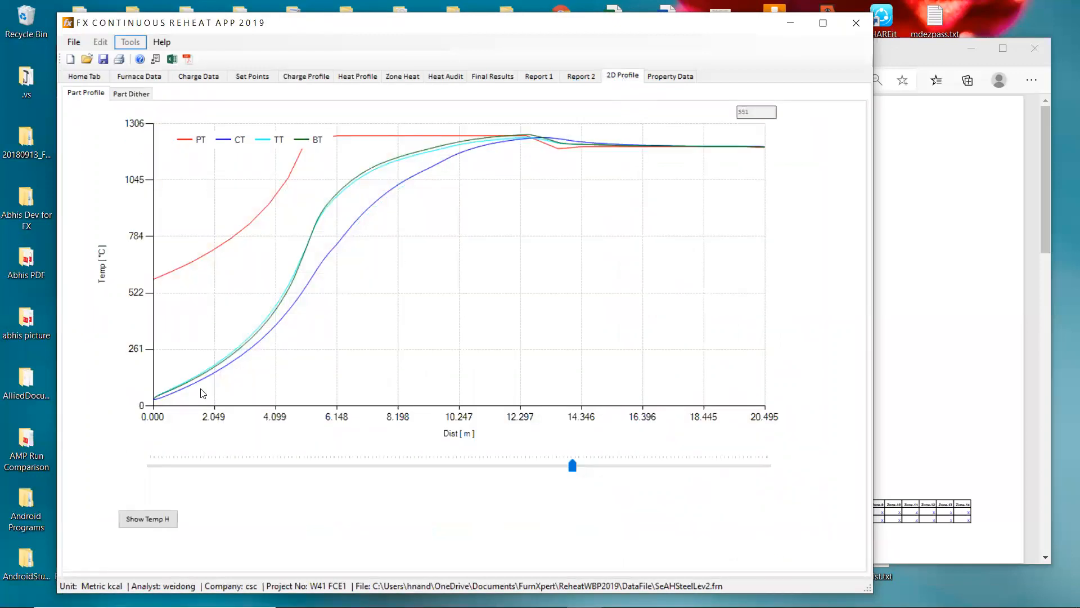
drag(574, 467, 403, 478)
drag(398, 471, 395, 471)
click(132, 524)
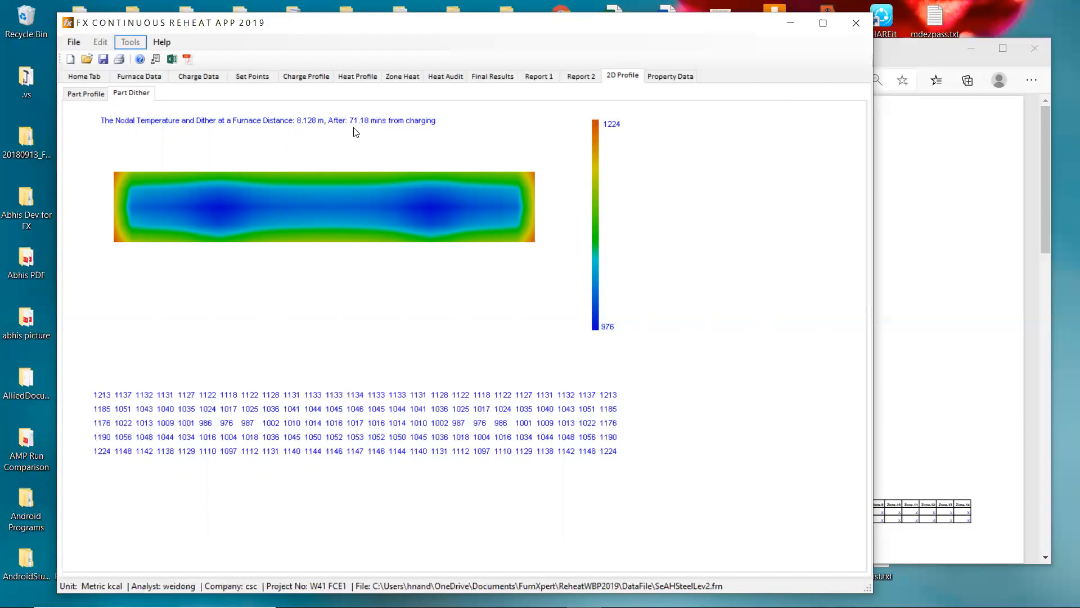
Display the part's nodal temperature map near the discharge end, at a furnace distance of 20.472 m.
click(90, 94)
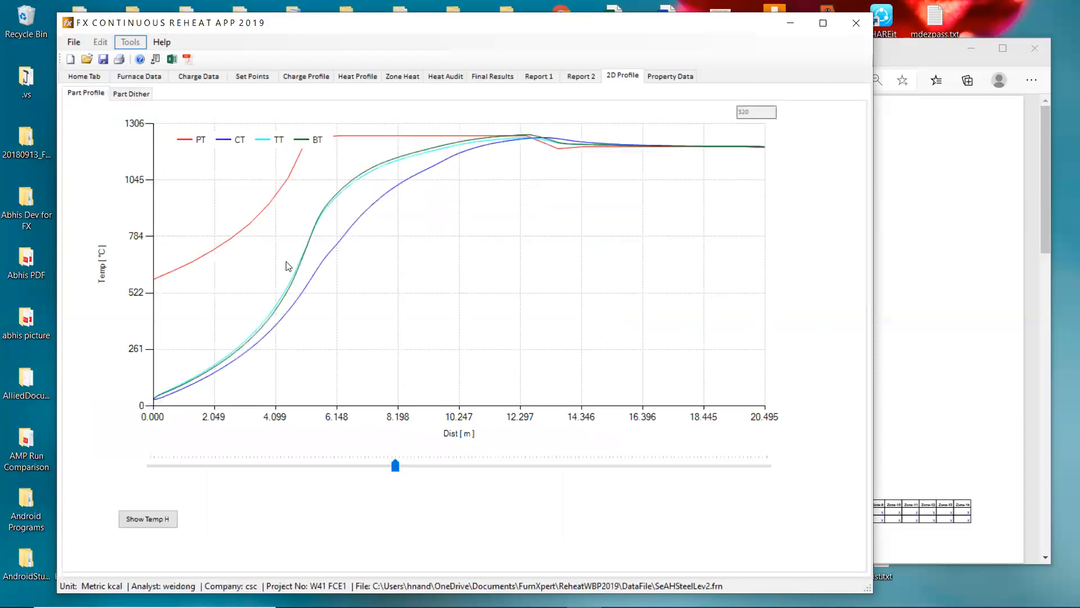
drag(396, 468, 763, 465)
click(148, 519)
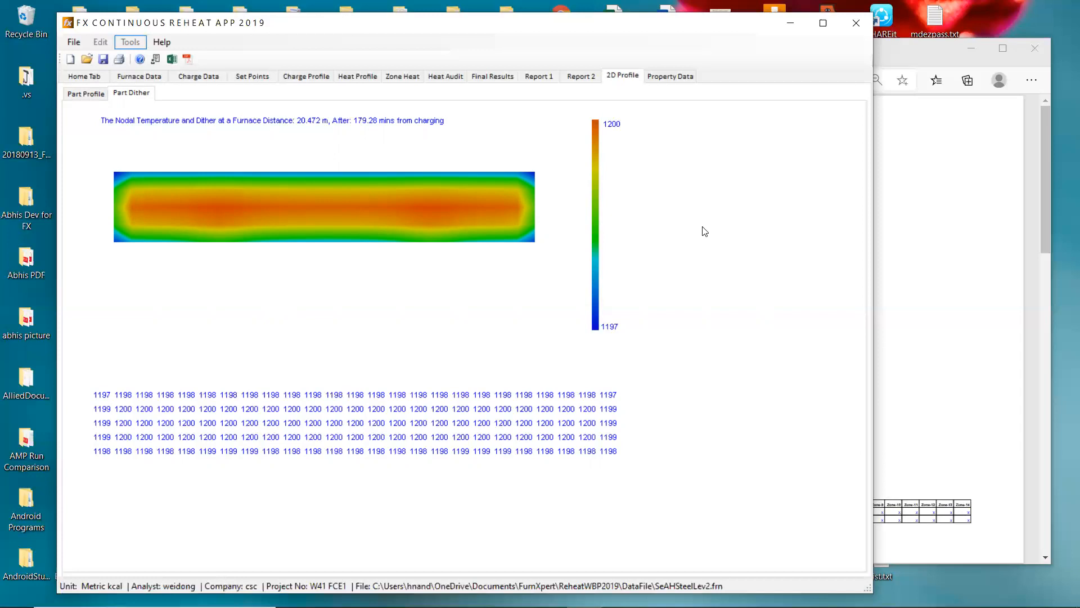
Open the text report of the run in Notepad, read through its inputs, temperature profile and heat results, and close it.
click(159, 59)
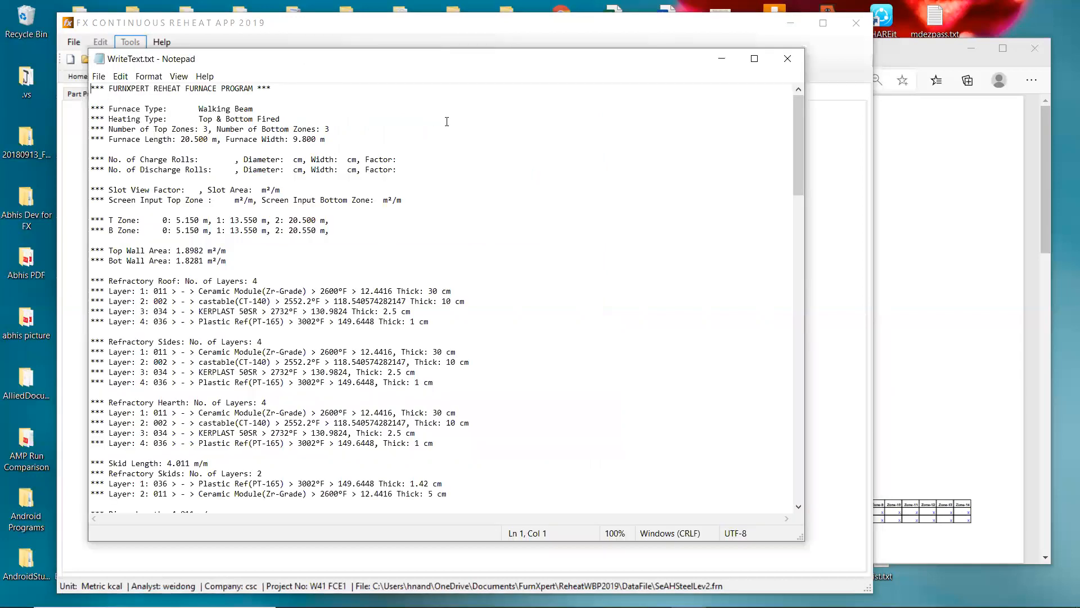
drag(799, 130, 757, 143)
scroll(757, 143, up, 5)
scroll(754, 235, down, 20)
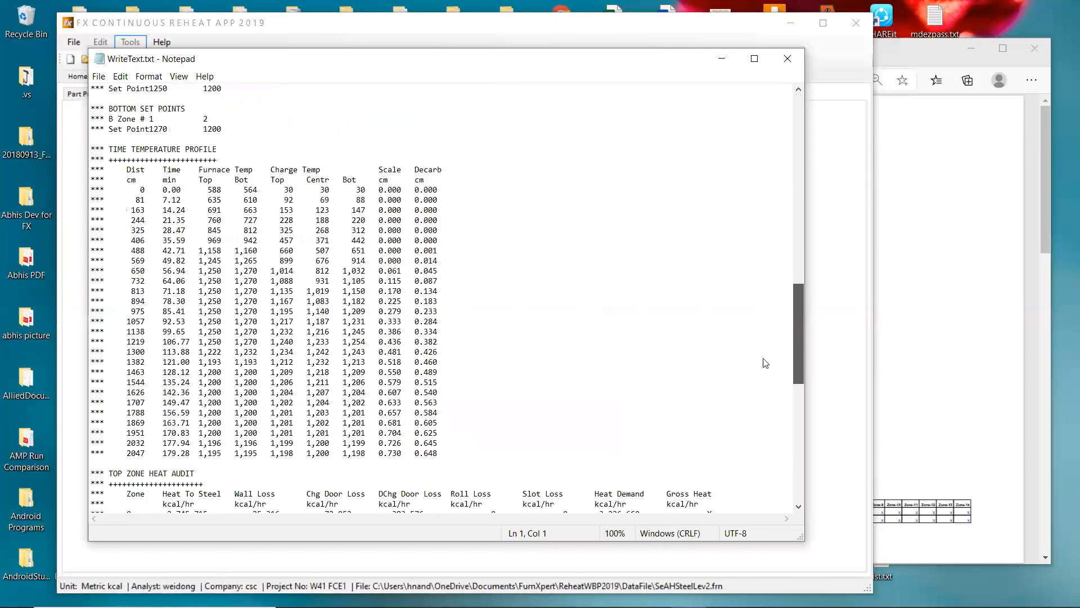
scroll(762, 383, down, 15)
scroll(751, 417, up, 20)
scroll(720, 149, up, 4)
scroll(743, 276, down, 20)
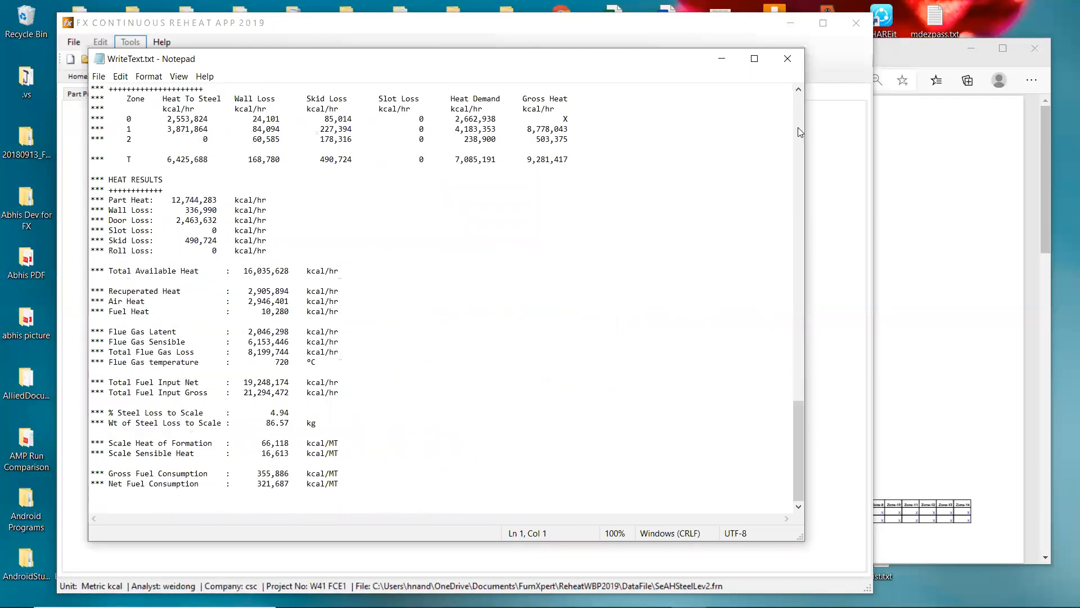
click(785, 61)
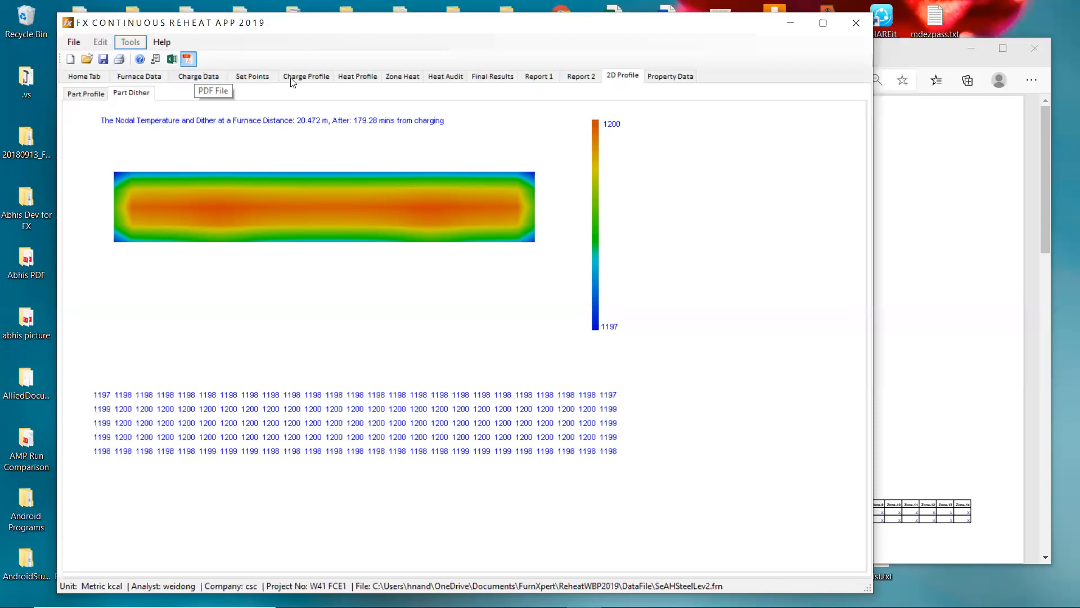
Switch to the Test5.pdf furnace report, view it full screen, and return to the reheat furnace application.
click(933, 51)
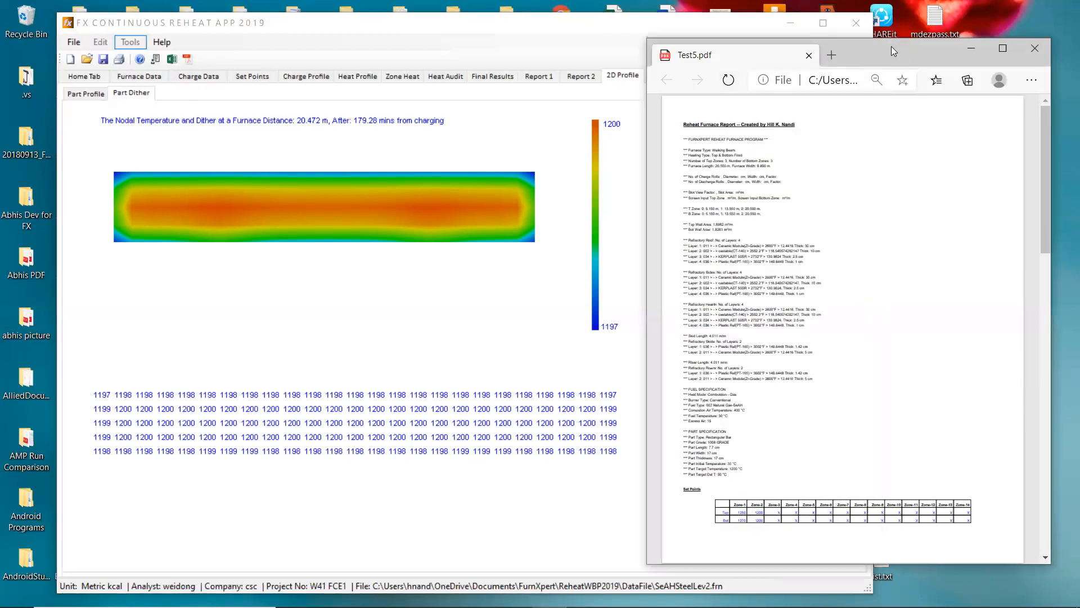
drag(892, 46, 621, 64)
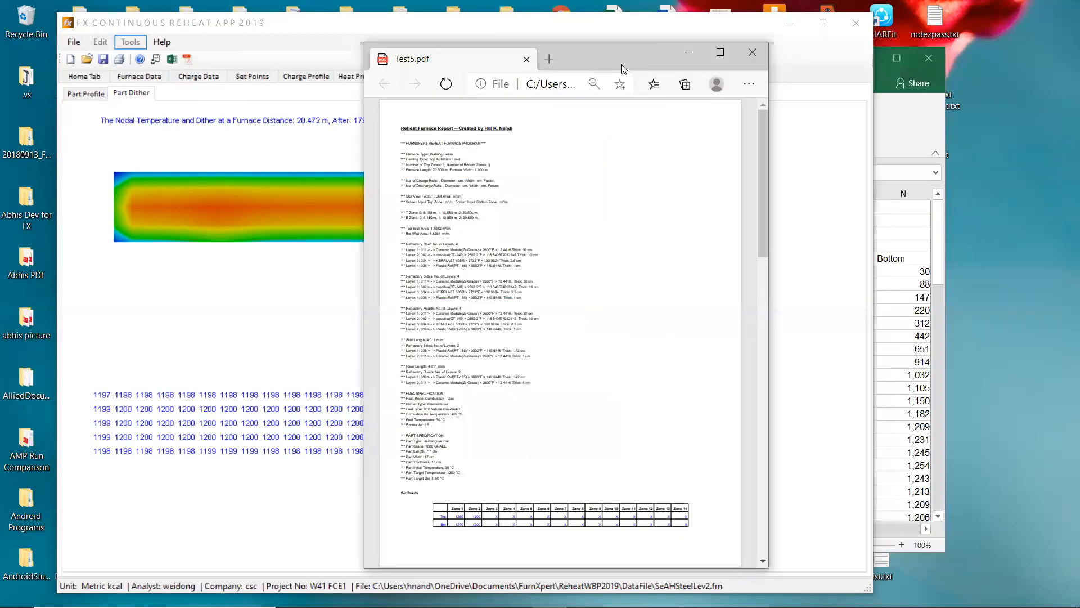
click(720, 54)
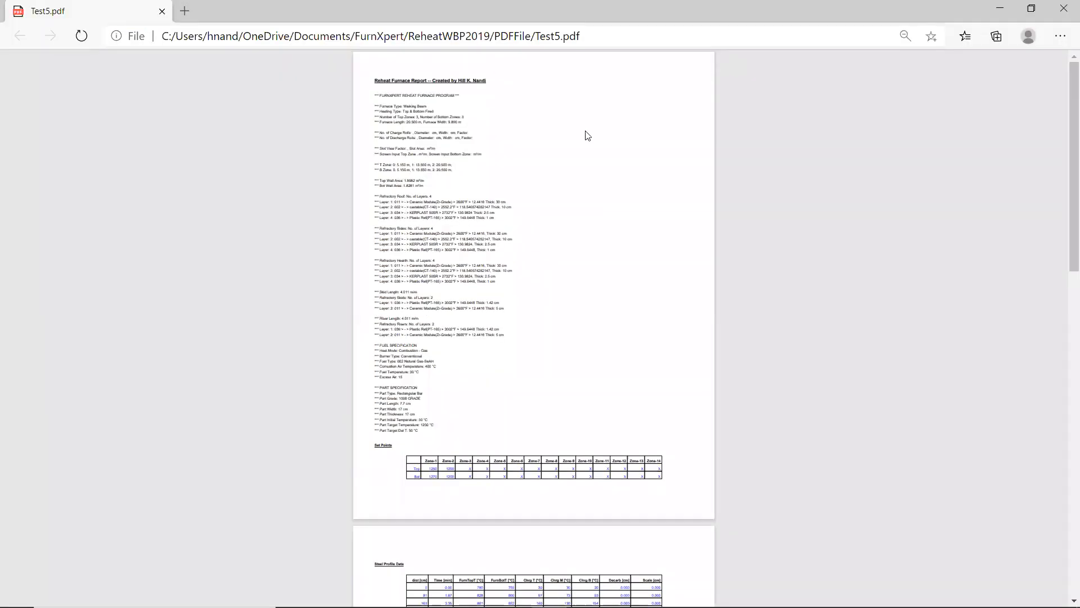
click(1032, 9)
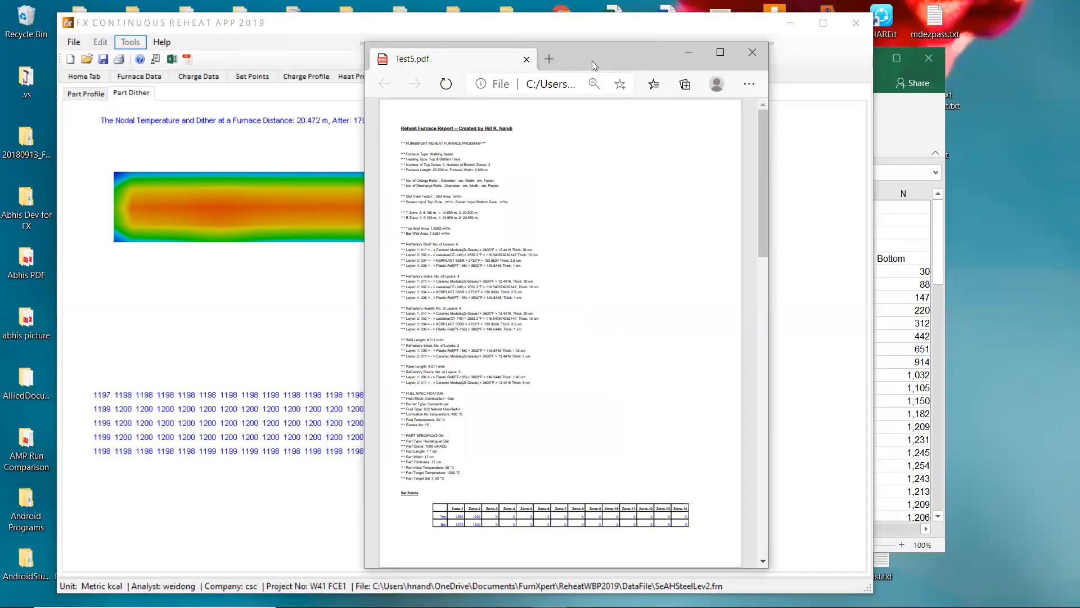
drag(592, 61, 824, 79)
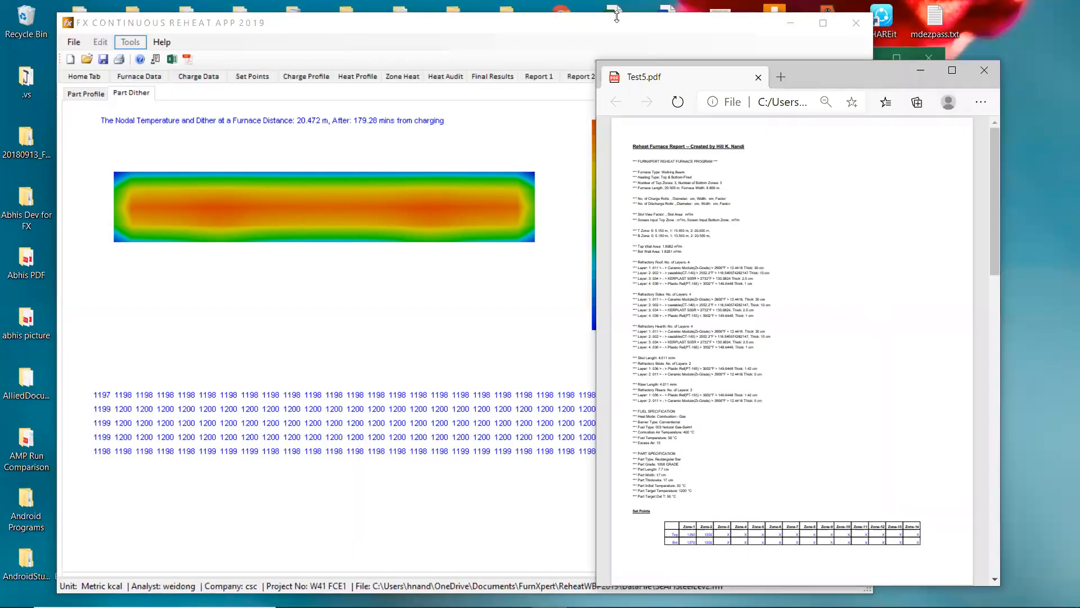
click(664, 42)
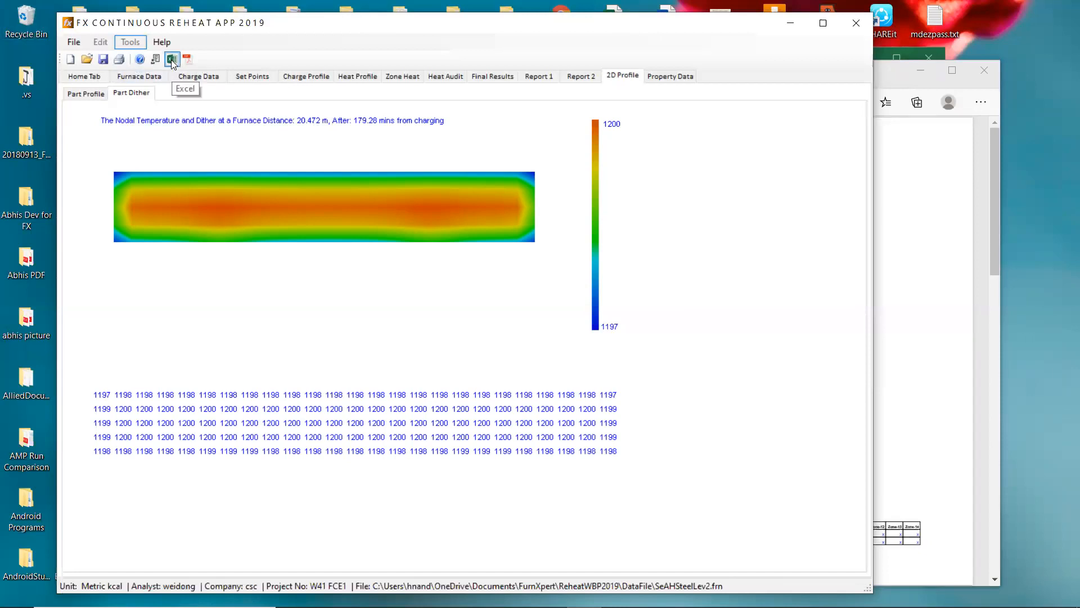
Review the furnace calculations and heat audit tables in the reheatxls.xls Excel report, then return to the reheat furnace application.
click(889, 75)
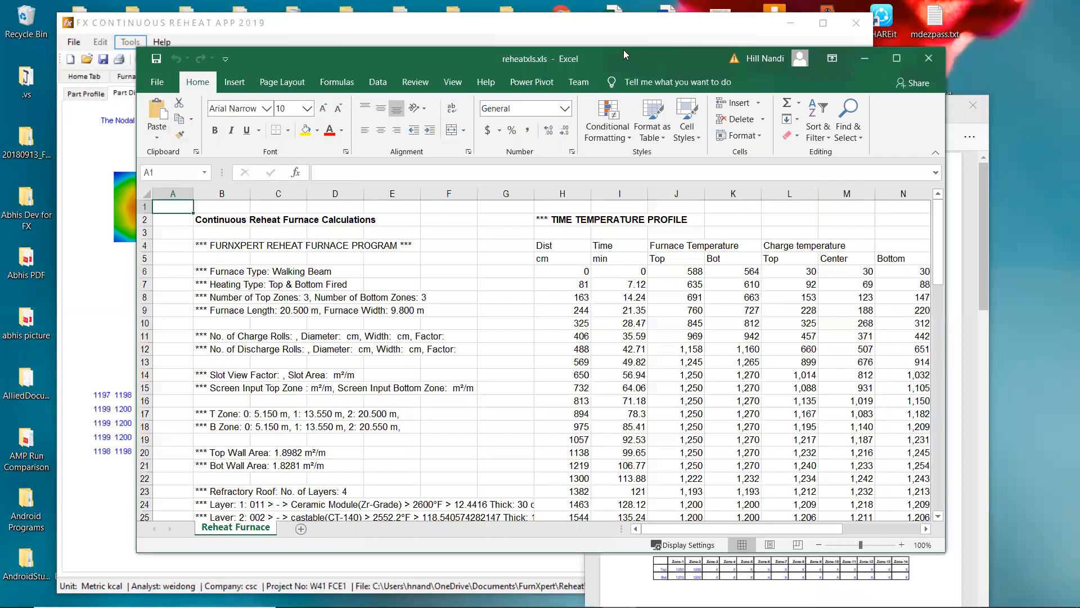
drag(632, 57, 618, 37)
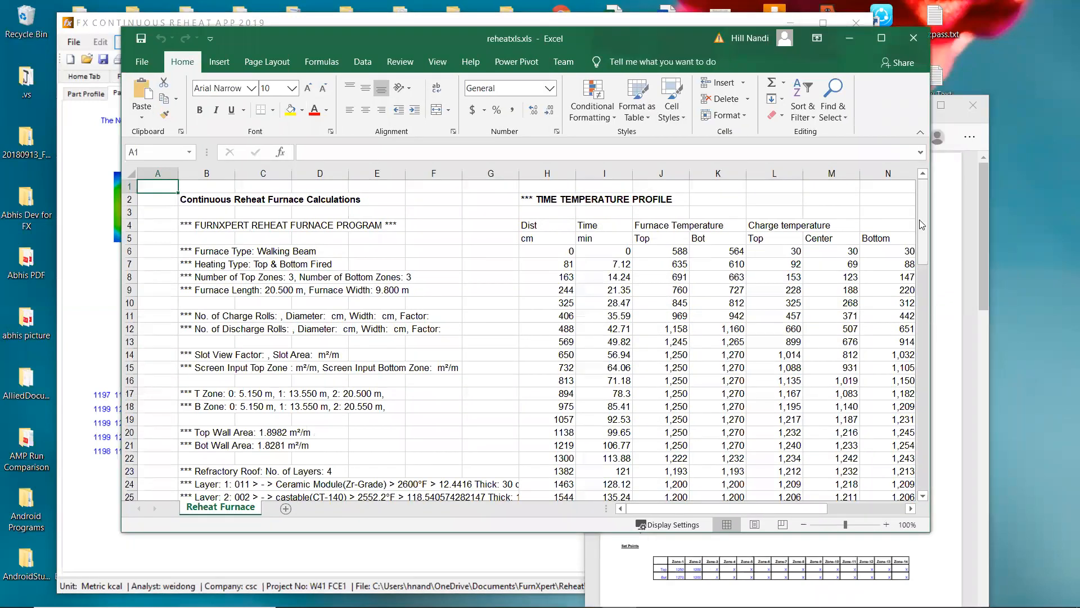
drag(922, 224, 889, 203)
scroll(486, 265, down, 3)
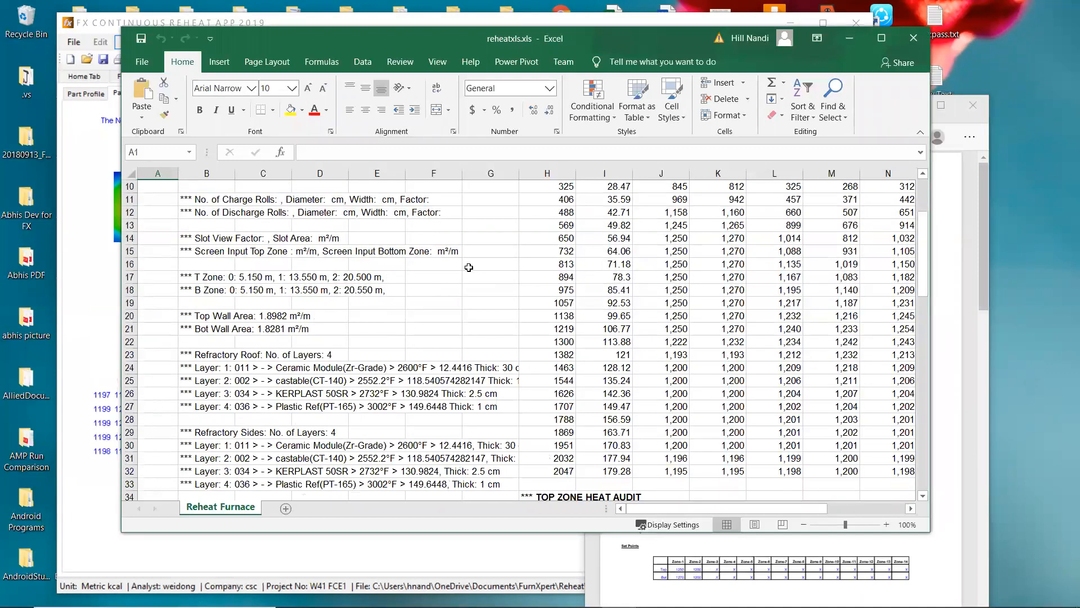
scroll(463, 266, down, 6)
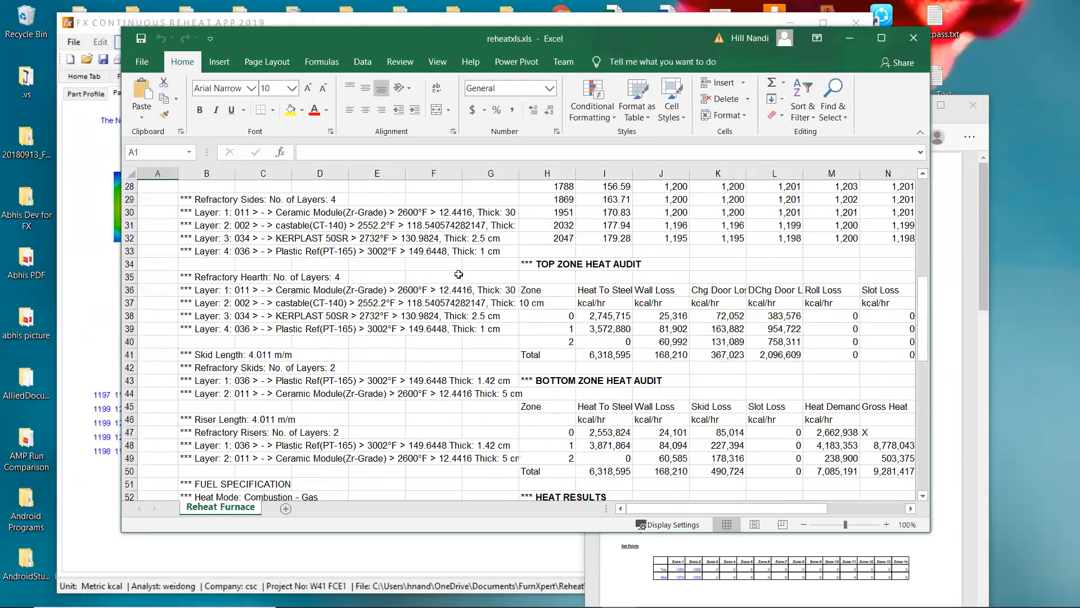
scroll(459, 274, up, 6)
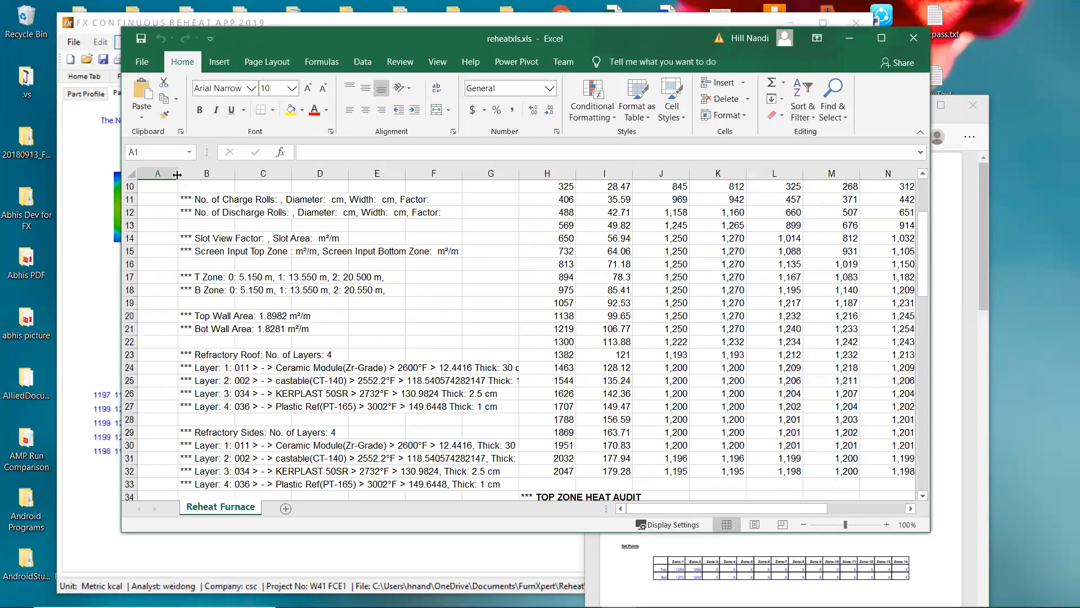
click(96, 544)
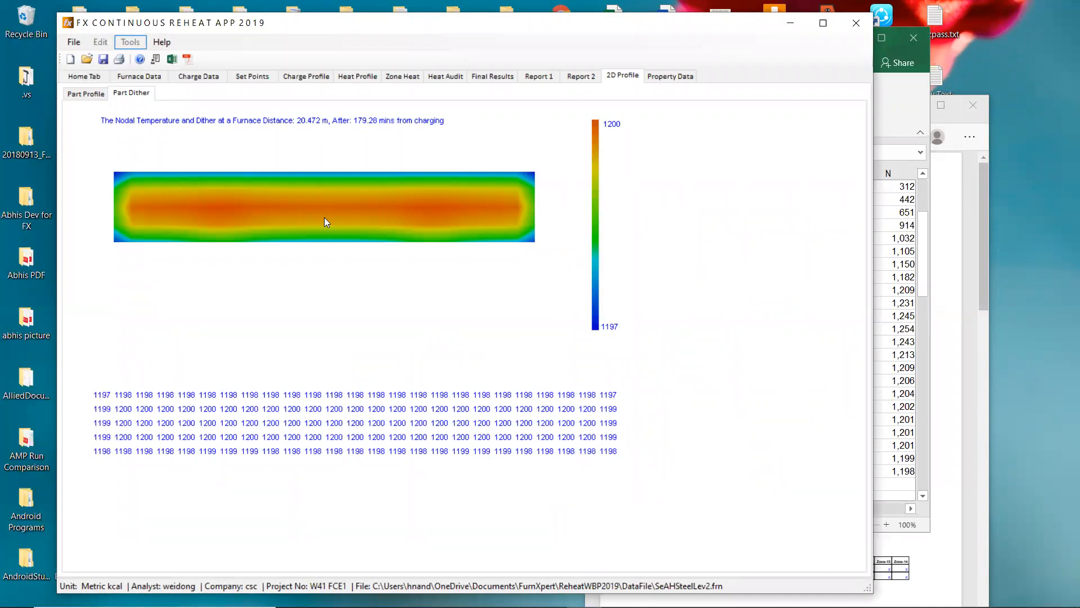
Examine the property data for the available refractories, fuels and steel grades.
click(676, 77)
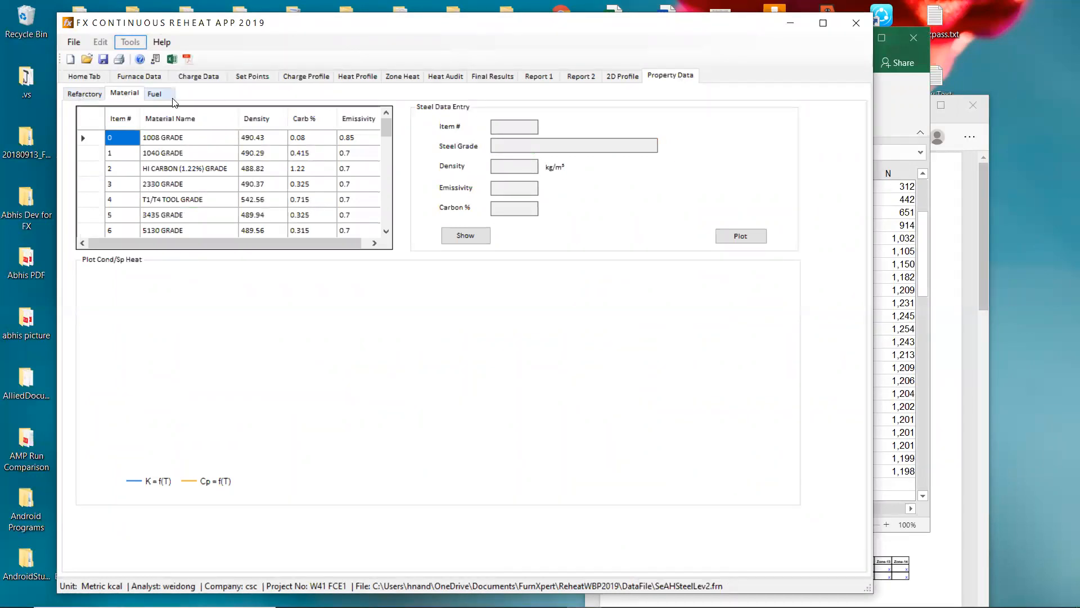
click(81, 95)
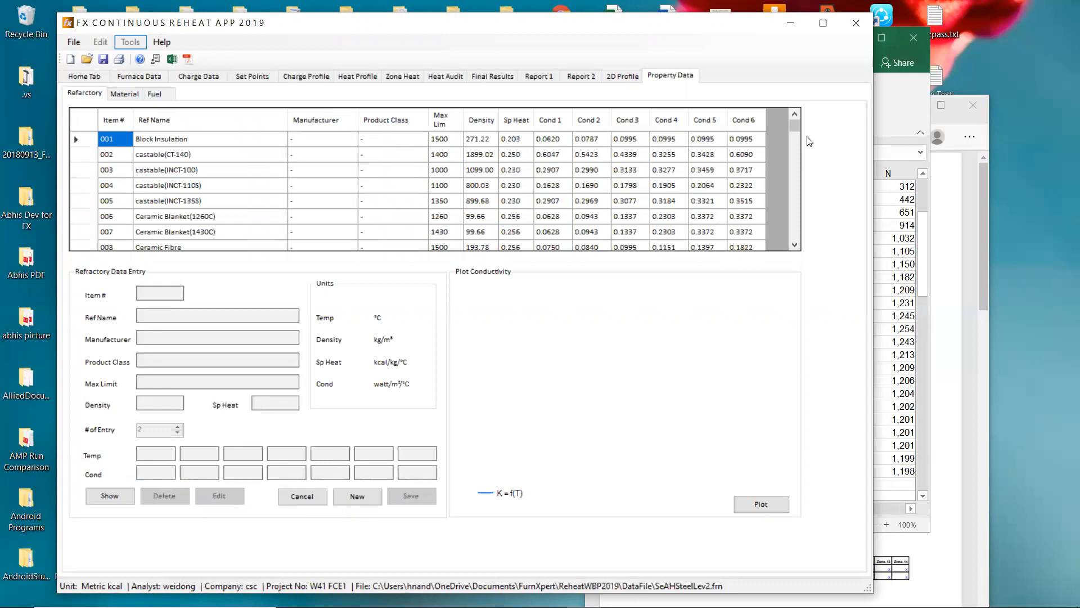
drag(797, 157, 805, 112)
click(161, 96)
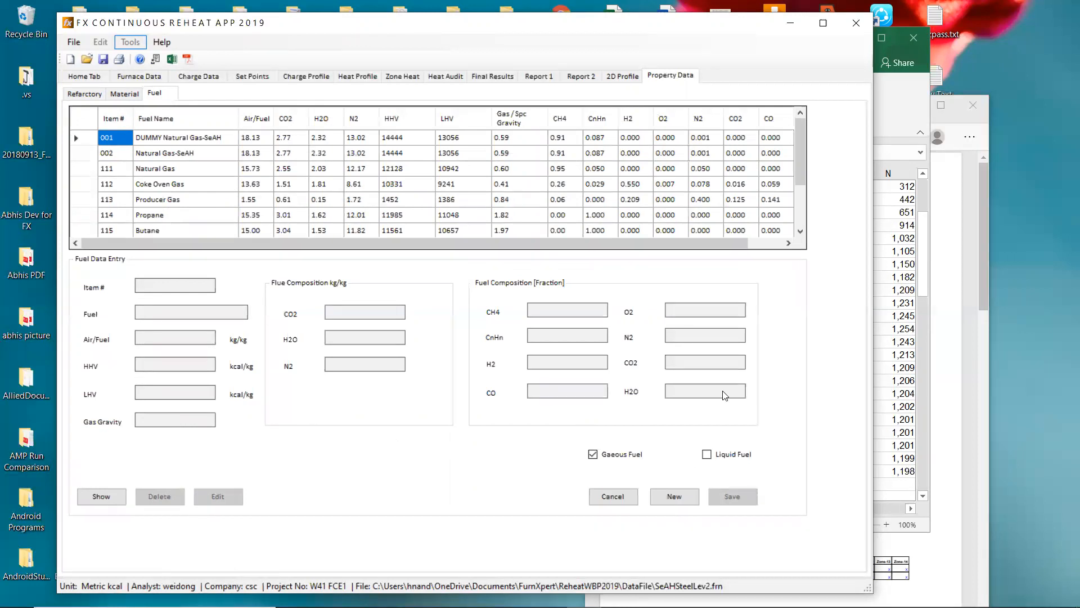
click(125, 94)
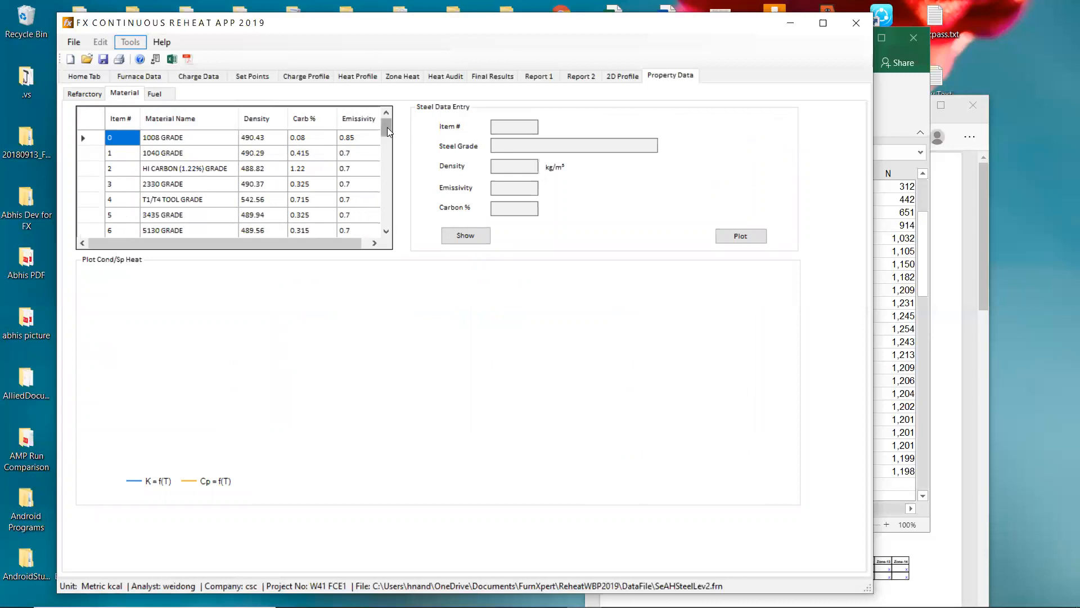
drag(387, 127, 362, 123)
mouse_move(515, 606)
drag(594, 30, 652, 34)
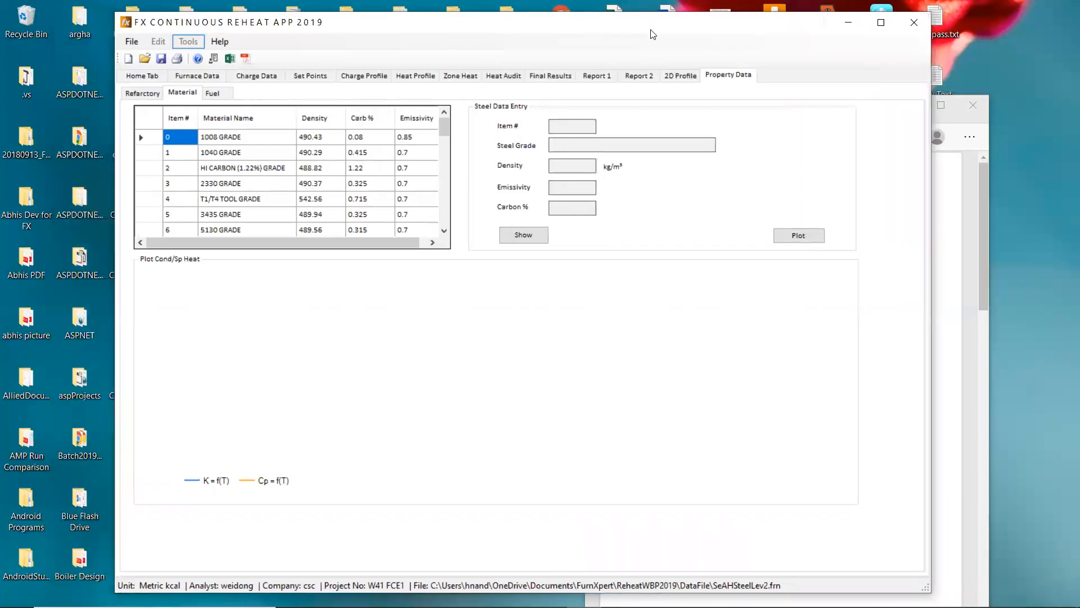